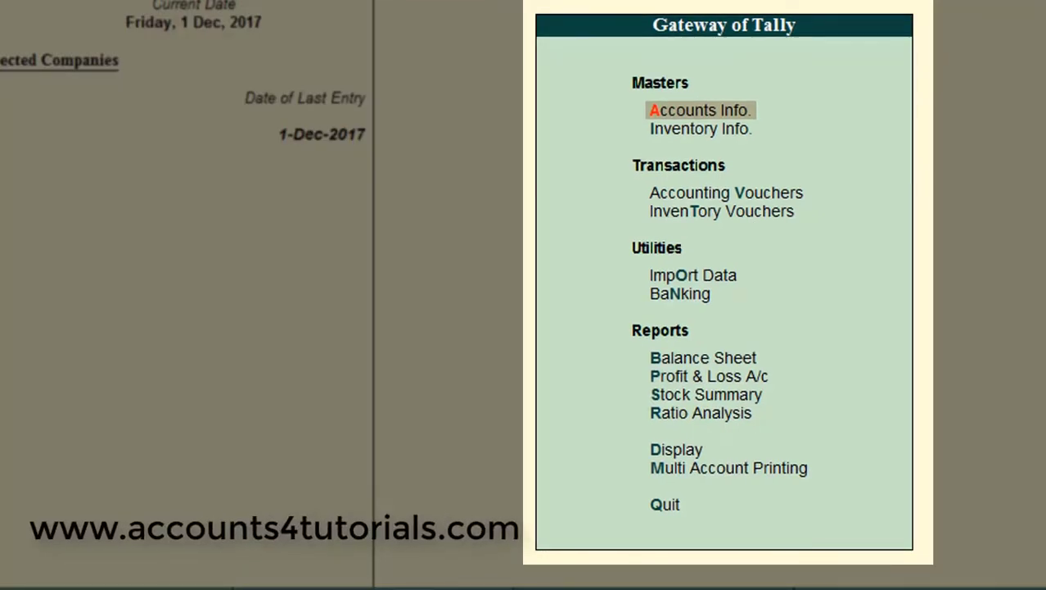
Step: Open the first November 2017 sales voucher from the Sales Register and preview its printed tax invoice
{"action": "left_click", "coordinate": [679, 451]}
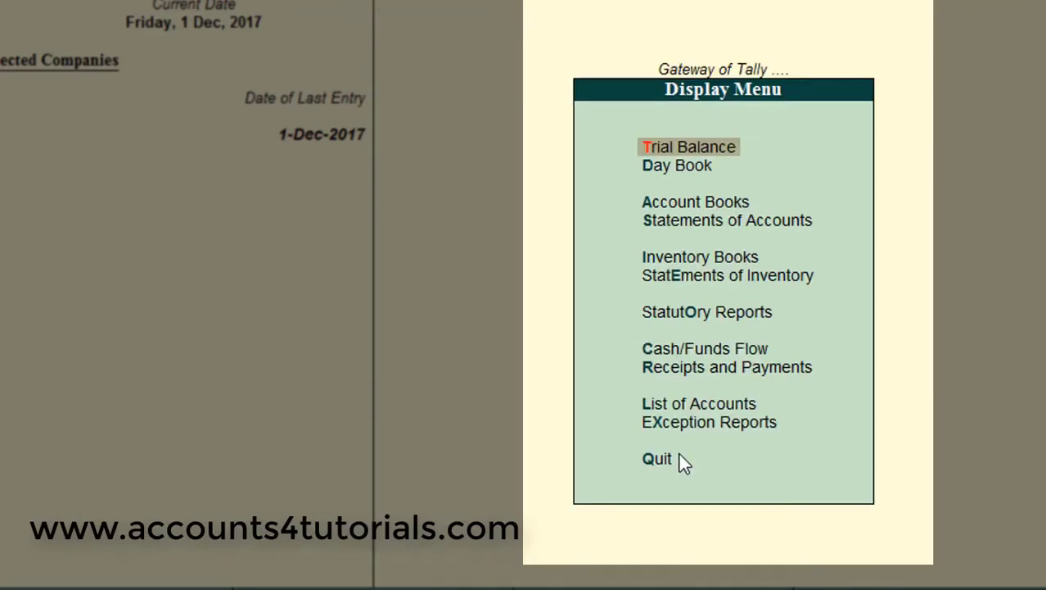
{"action": "left_click", "coordinate": [681, 209]}
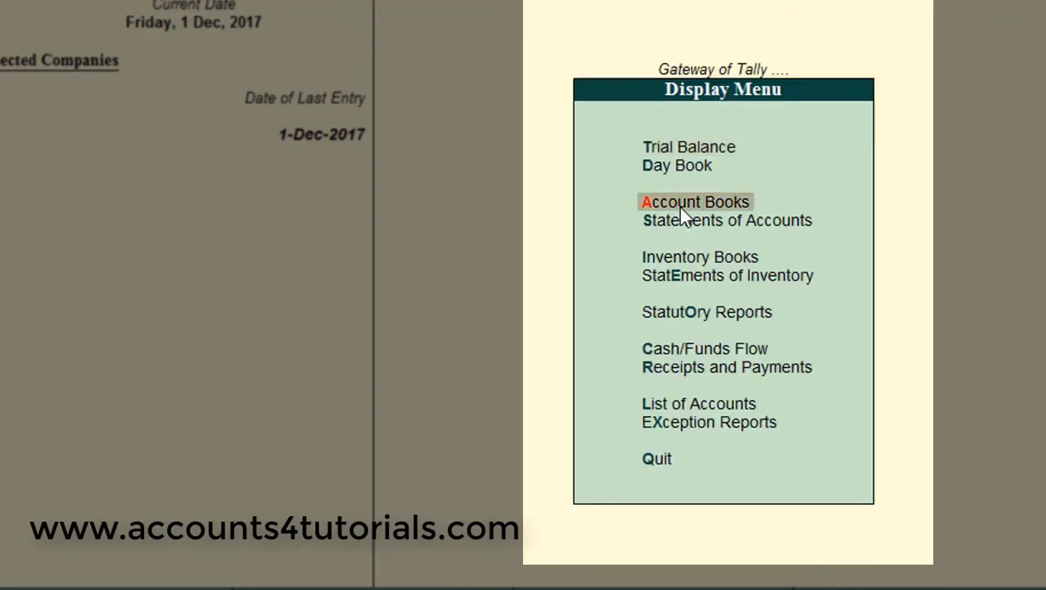
{"action": "left_click", "coordinate": [683, 321]}
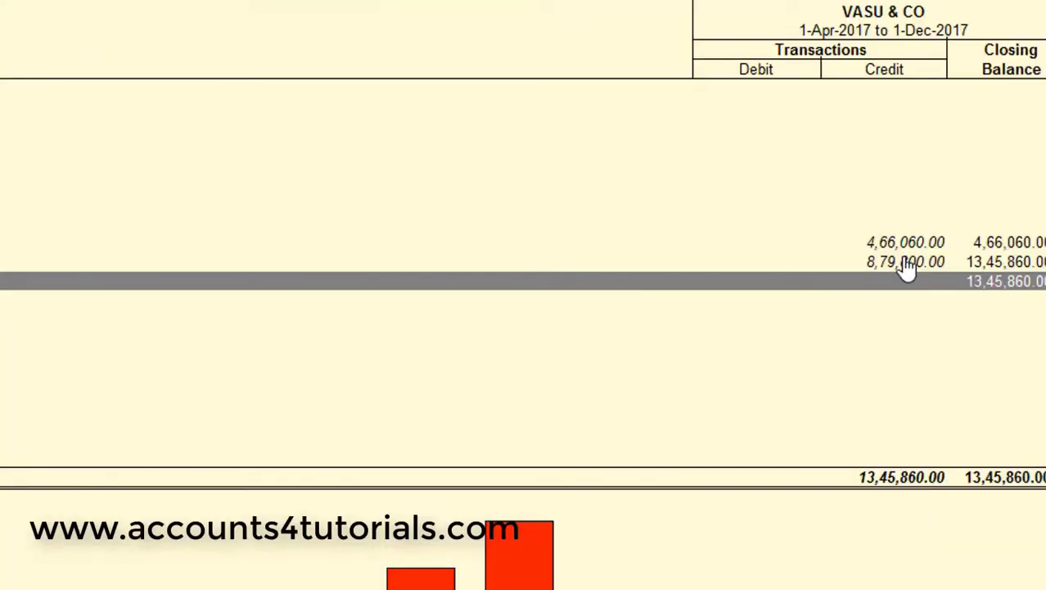
{"action": "left_click", "coordinate": [907, 264]}
{"action": "key", "text": "Return"}
{"action": "key", "text": "Return"}
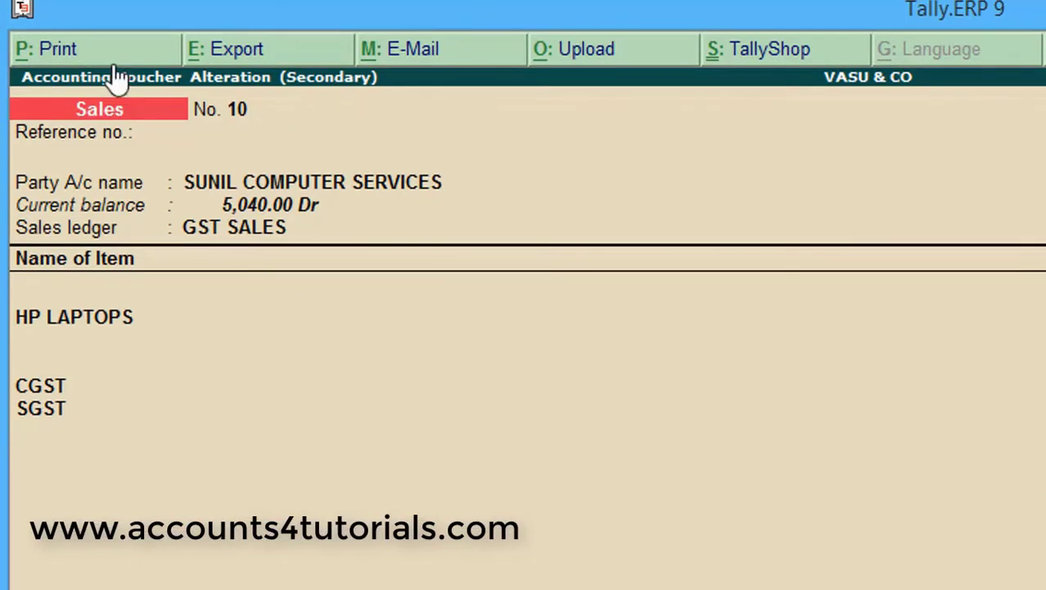
{"action": "left_click", "coordinate": [90, 53]}
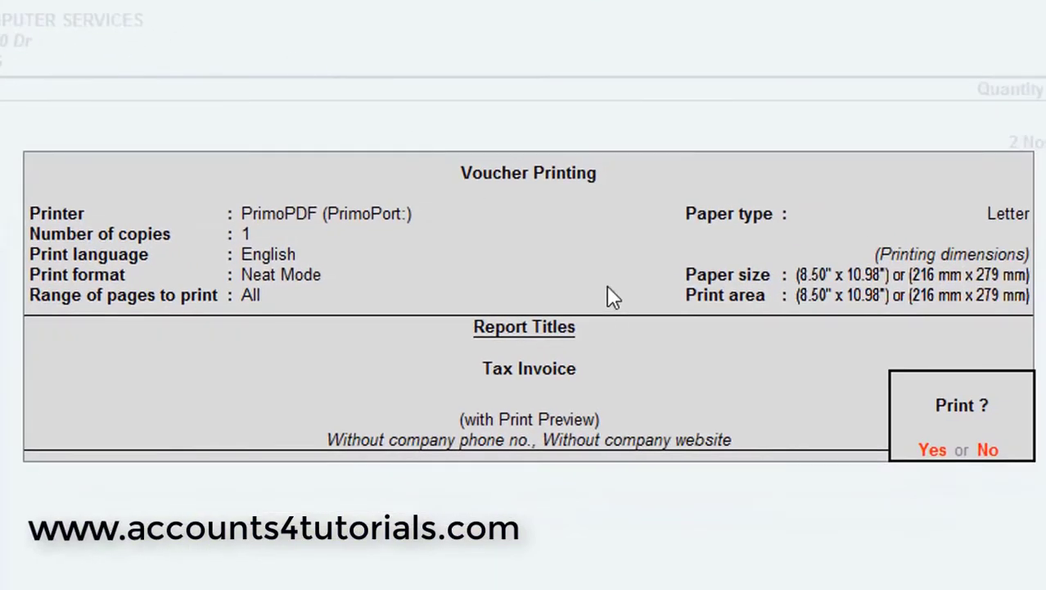
{"action": "left_click", "coordinate": [931, 453]}
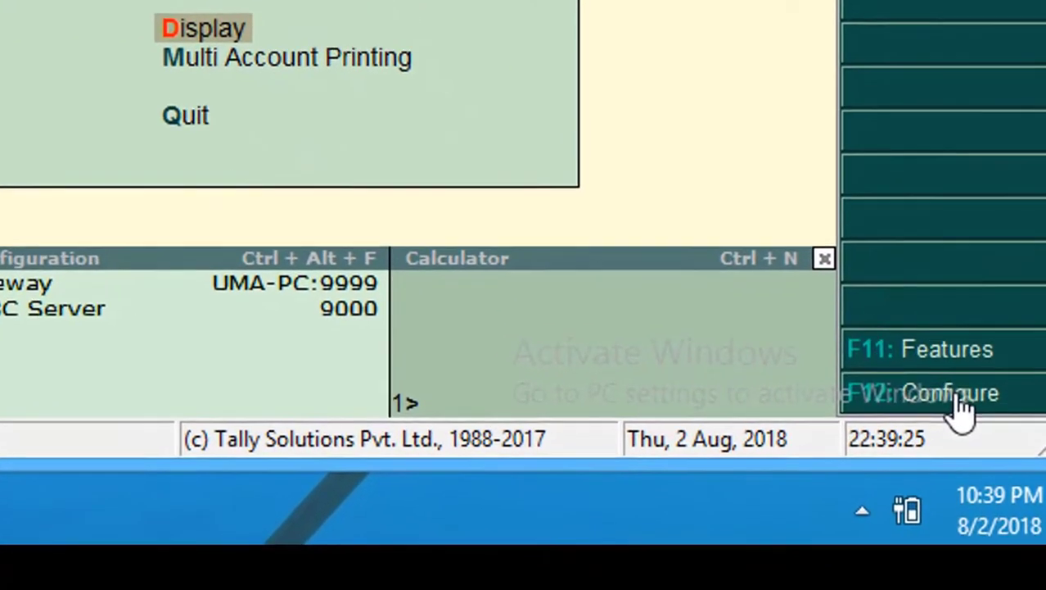
Step: Open the printing configuration for sales invoices
{"action": "left_click", "coordinate": [962, 407]}
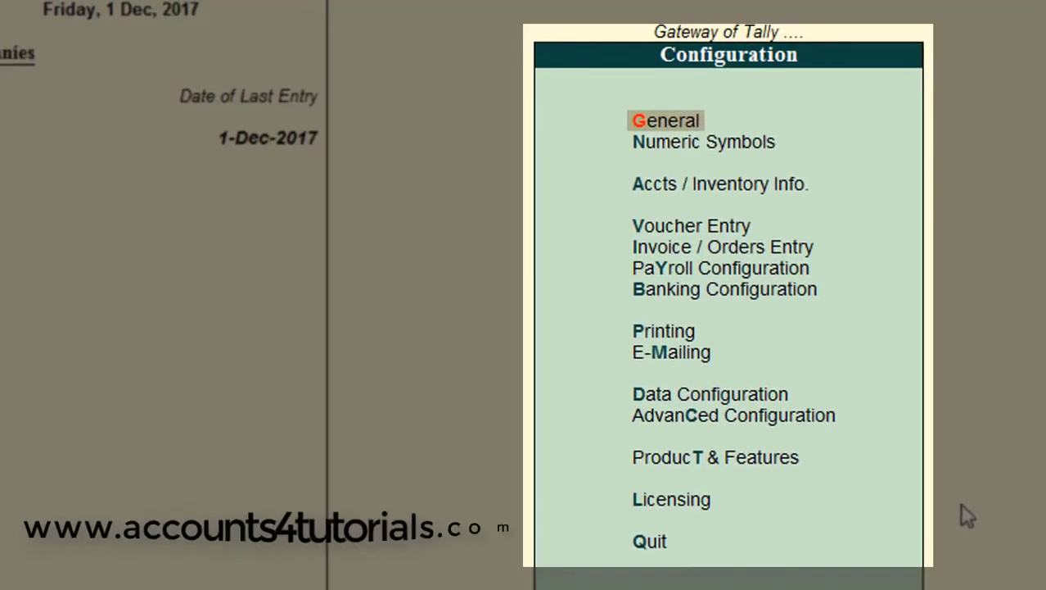
{"action": "left_click", "coordinate": [658, 331]}
{"action": "left_click", "coordinate": [657, 331]}
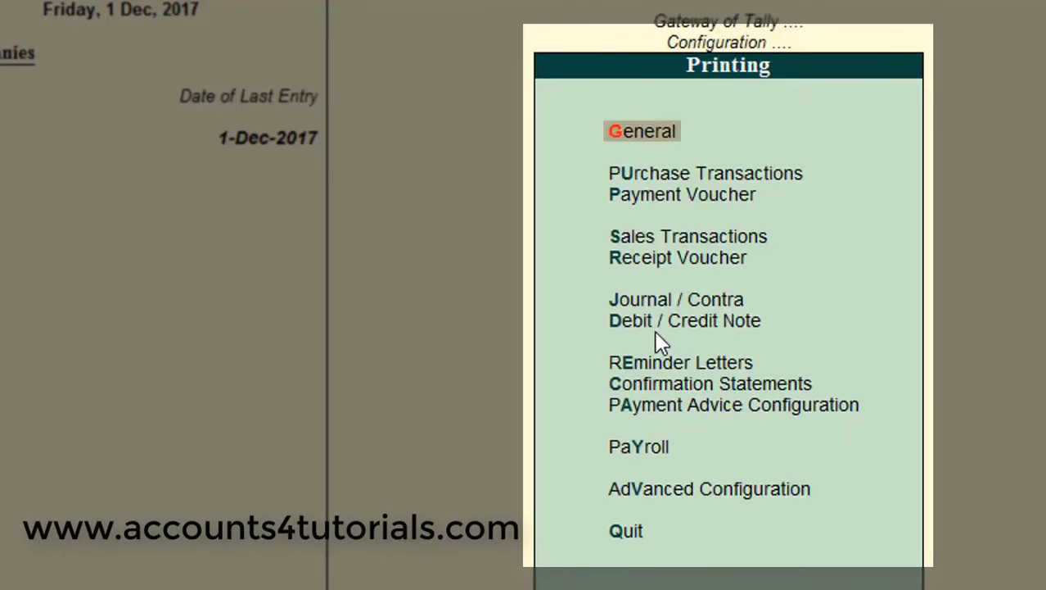
{"action": "left_click", "coordinate": [710, 238]}
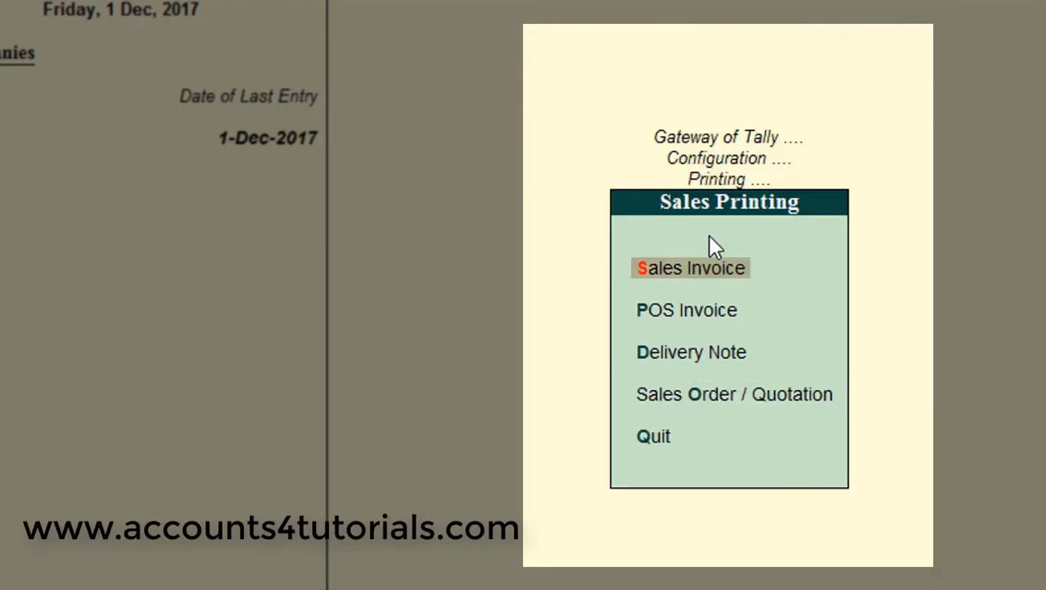
{"action": "left_click", "coordinate": [684, 284]}
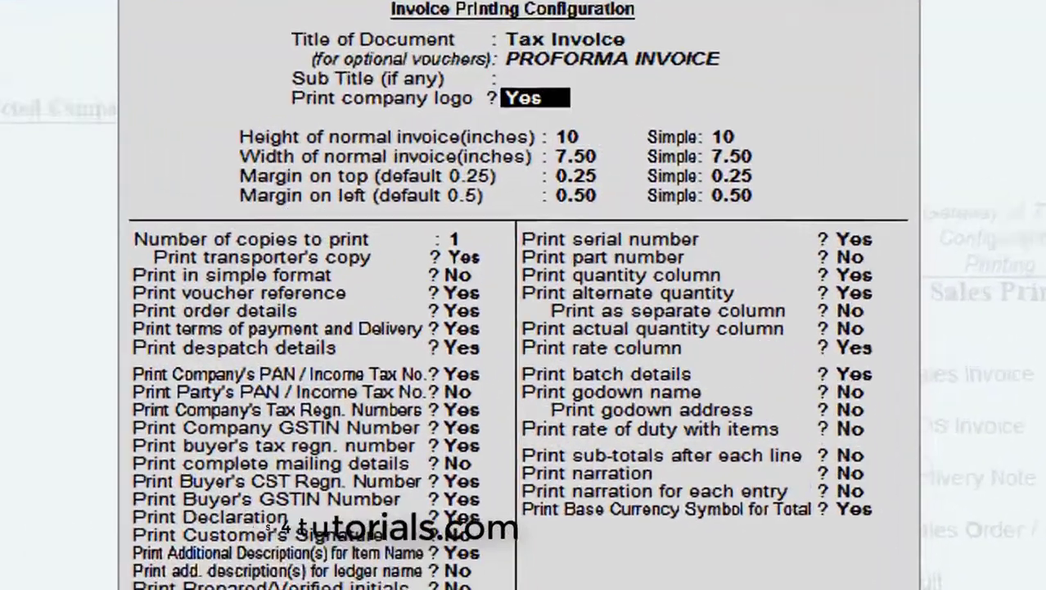
Step: Set the invoice height to 12 inches and the width to 9 inches for both the normal and simple formats
{"action": "key", "text": "Return"}
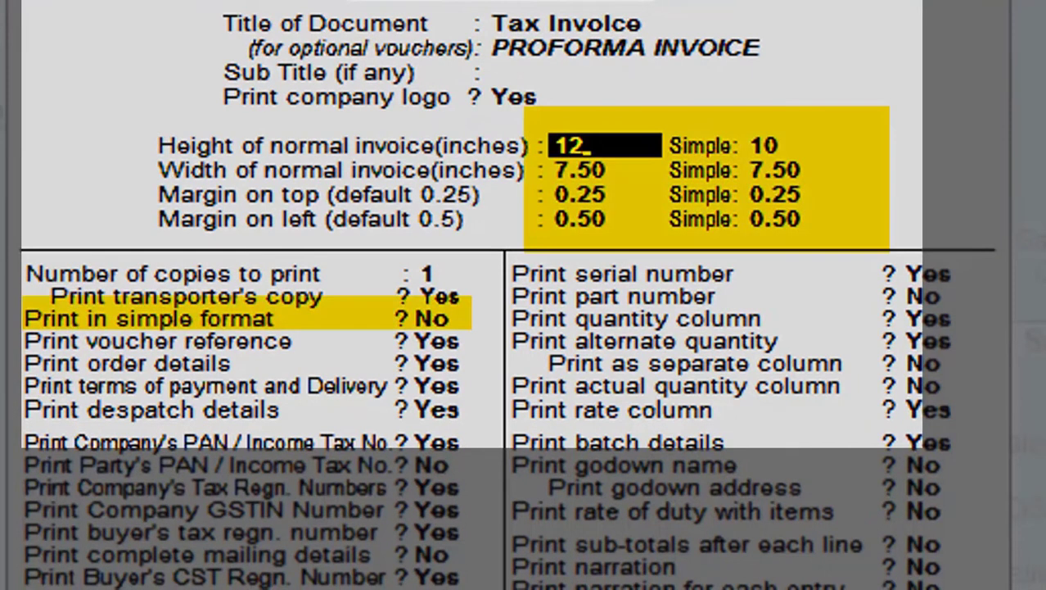
{"action": "key", "text": "Return"}
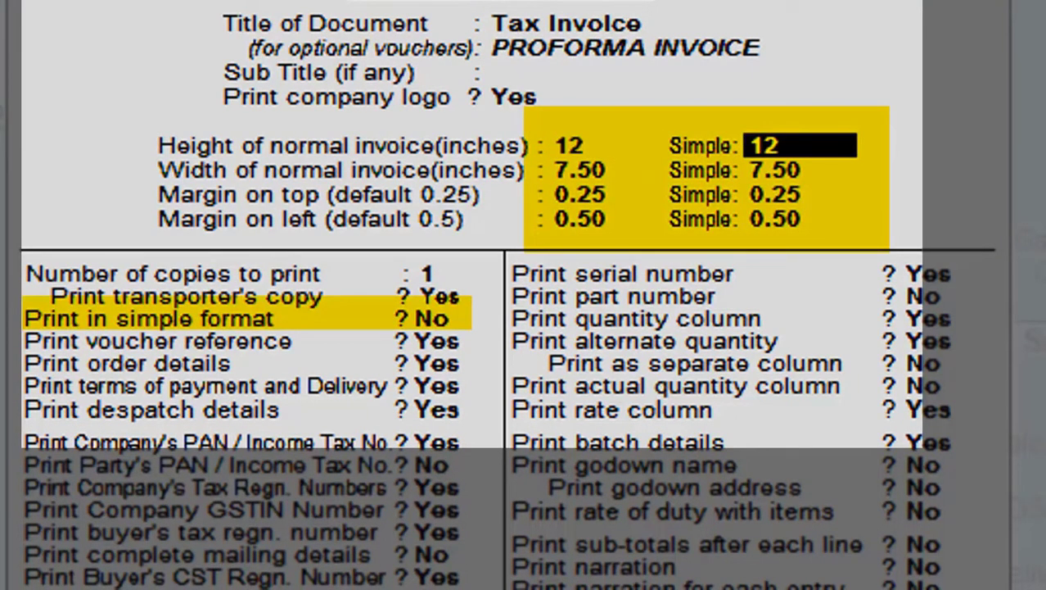
{"action": "type", "text": "12"}
{"action": "key", "text": "Return"}
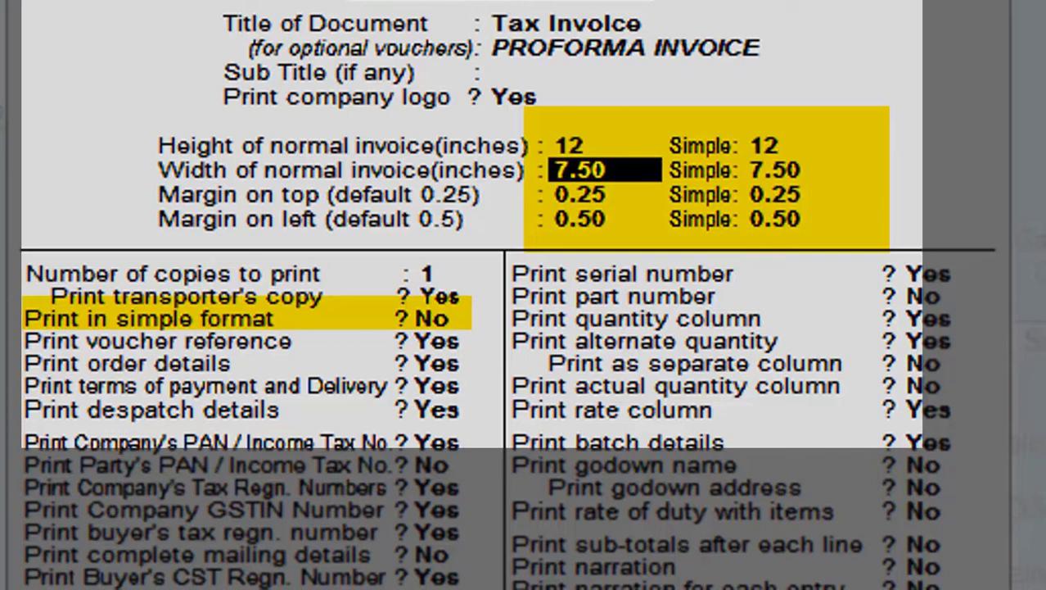
{"action": "type", "text": "9"}
{"action": "key", "text": "Return"}
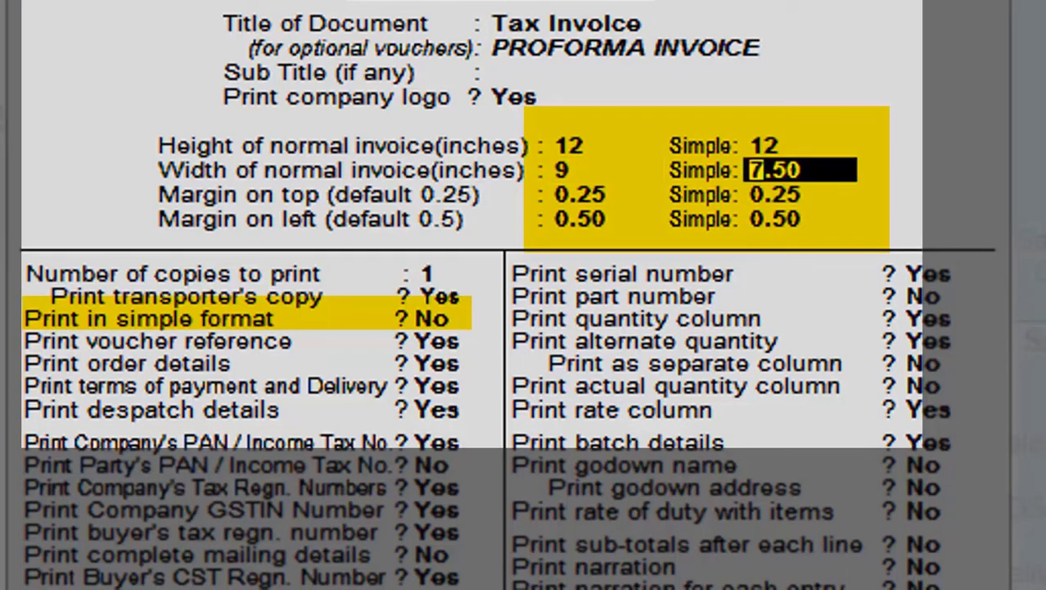
{"action": "type", "text": "9"}
{"action": "key", "text": "Return"}
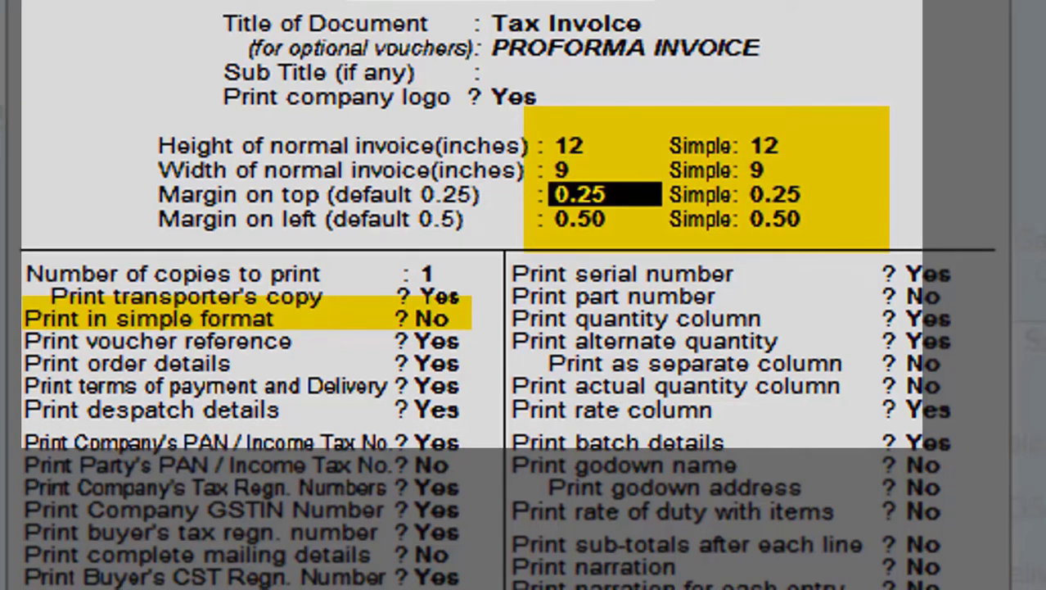
Step: Keep both top margins at 0.25, set the left margin to 0.75 for normal and 0.25 for simple, and save the configuration
{"action": "key", "text": "Return"}
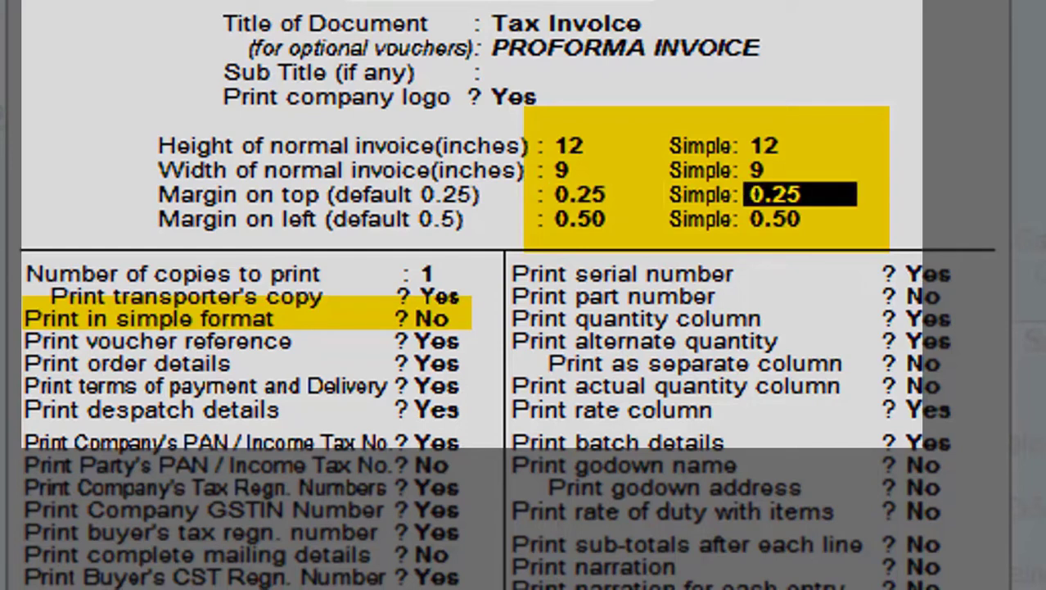
{"action": "key", "text": "Return"}
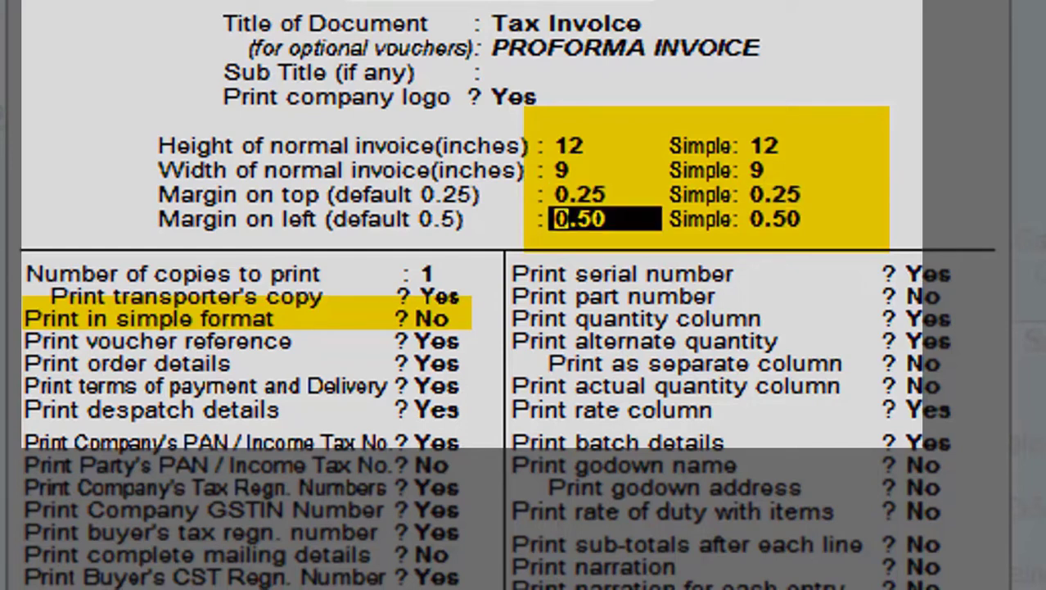
{"action": "key", "text": "ctrl+a"}
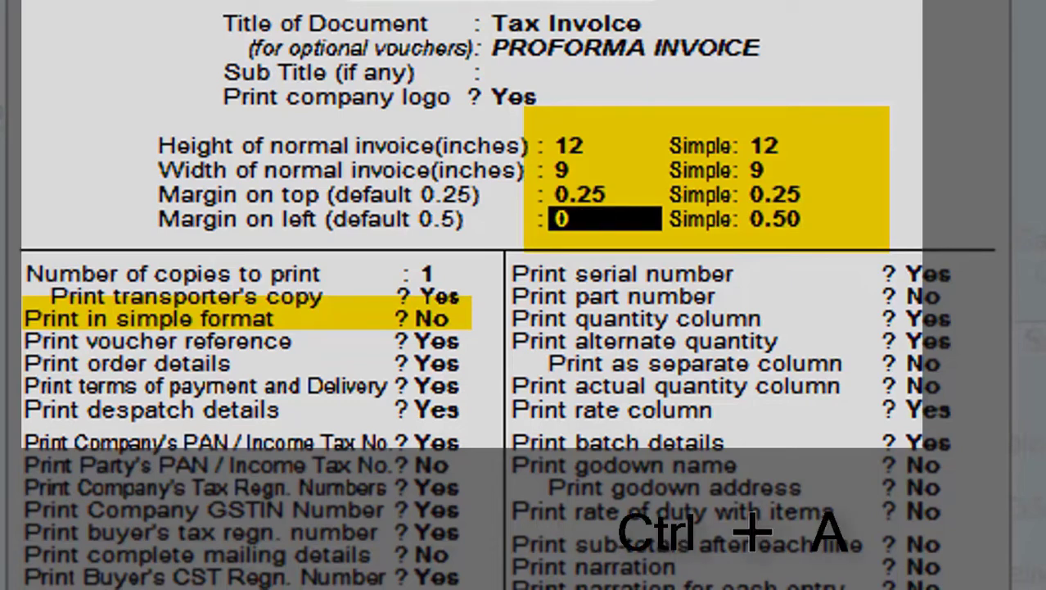
{"action": "key", "text": "Return"}
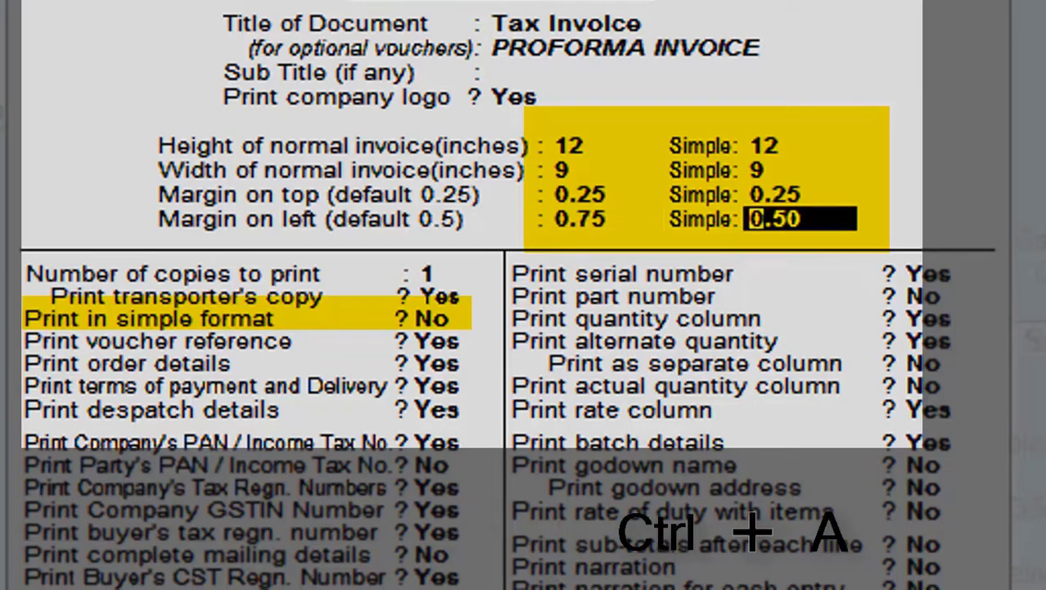
{"action": "type", "text": "0."}
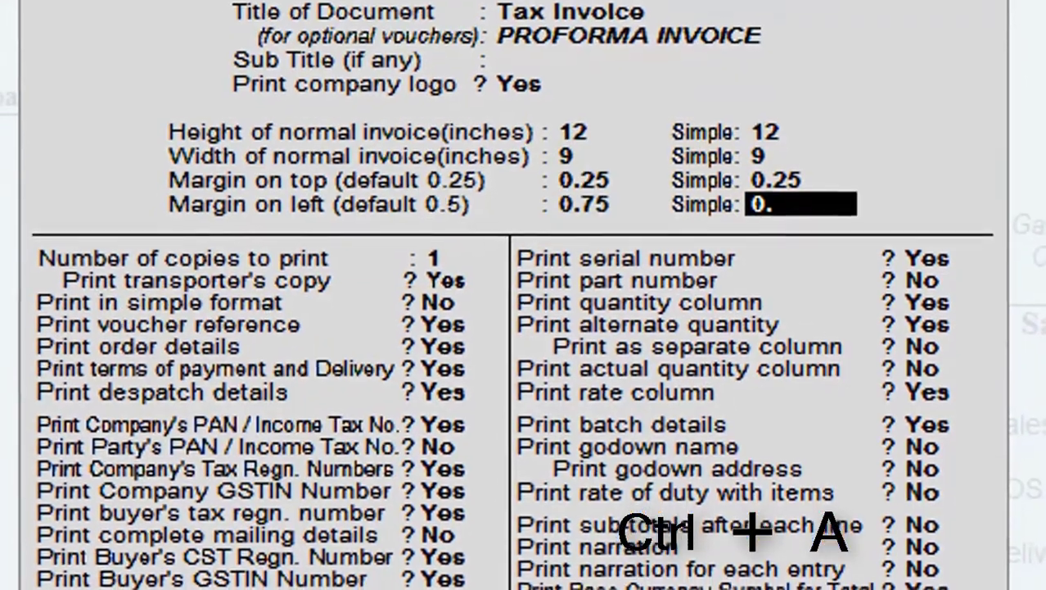
{"action": "type", "text": "25"}
{"action": "key", "text": "Return"}
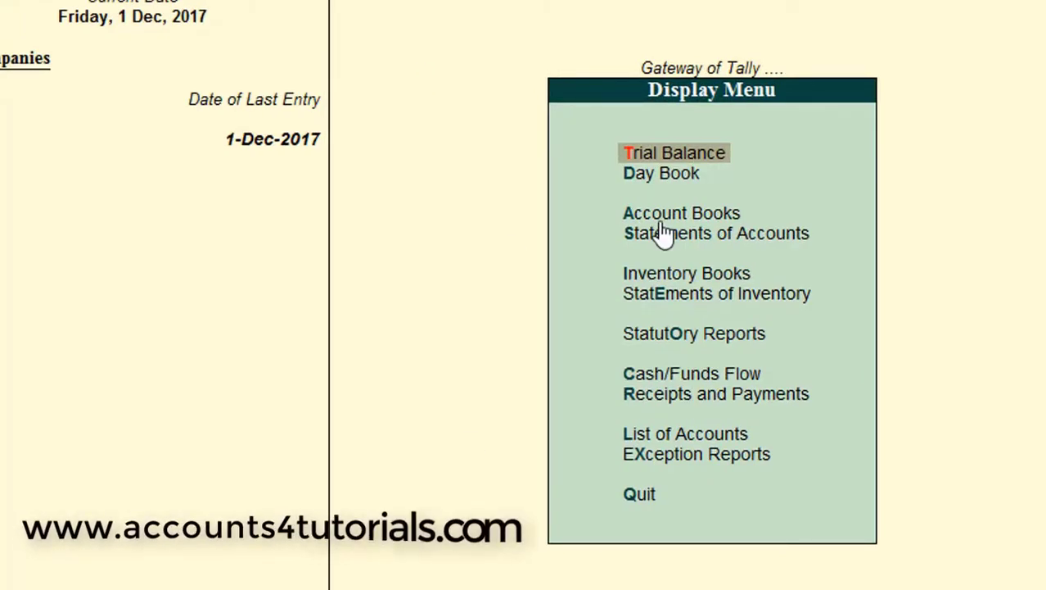
Step: Reopen the first November 2017 sales voucher from the Sales Register and preview its tax invoice with the changed page dimensions
{"action": "left_click", "coordinate": [660, 220]}
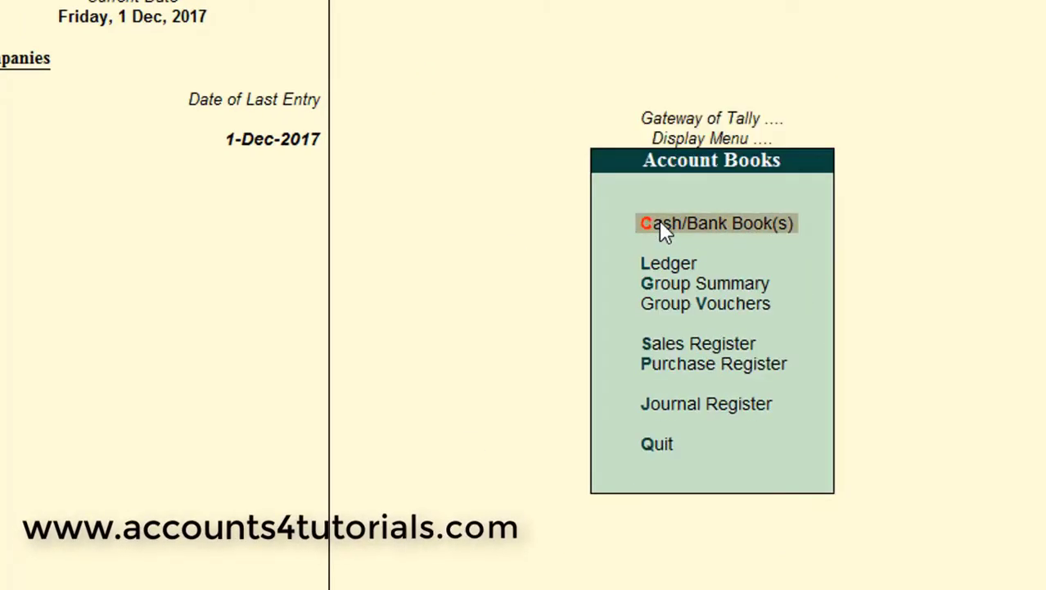
{"action": "left_click", "coordinate": [671, 350]}
{"action": "key", "text": "Return"}
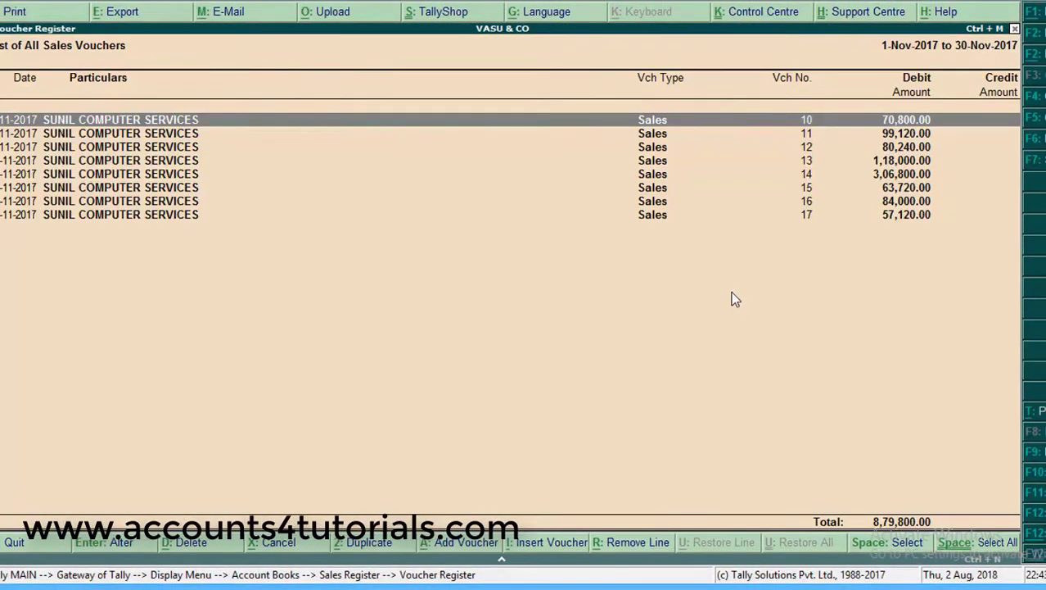
{"action": "key", "text": "Return"}
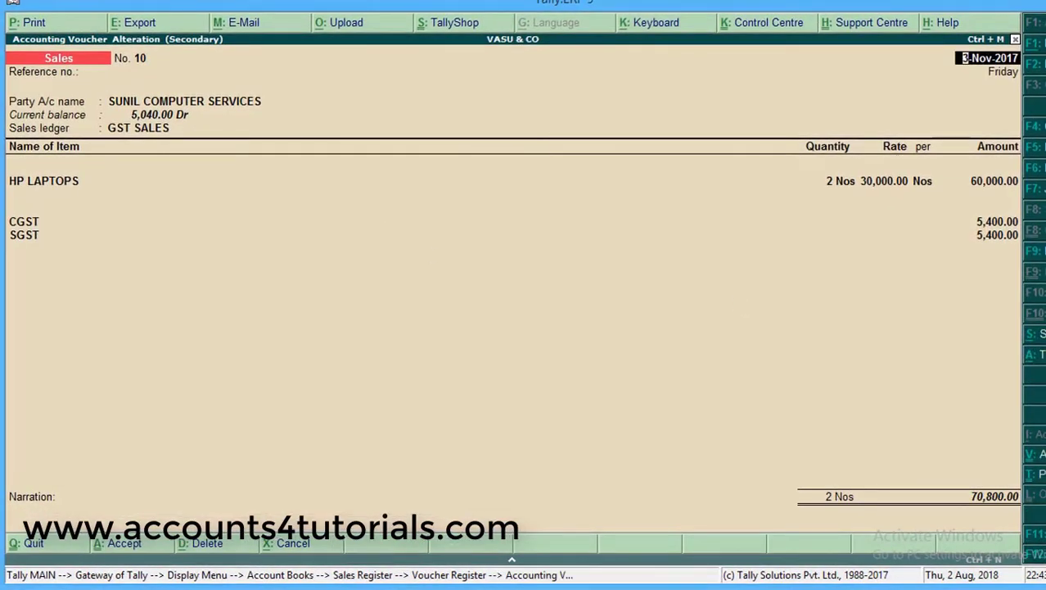
{"action": "key", "text": "alt+p"}
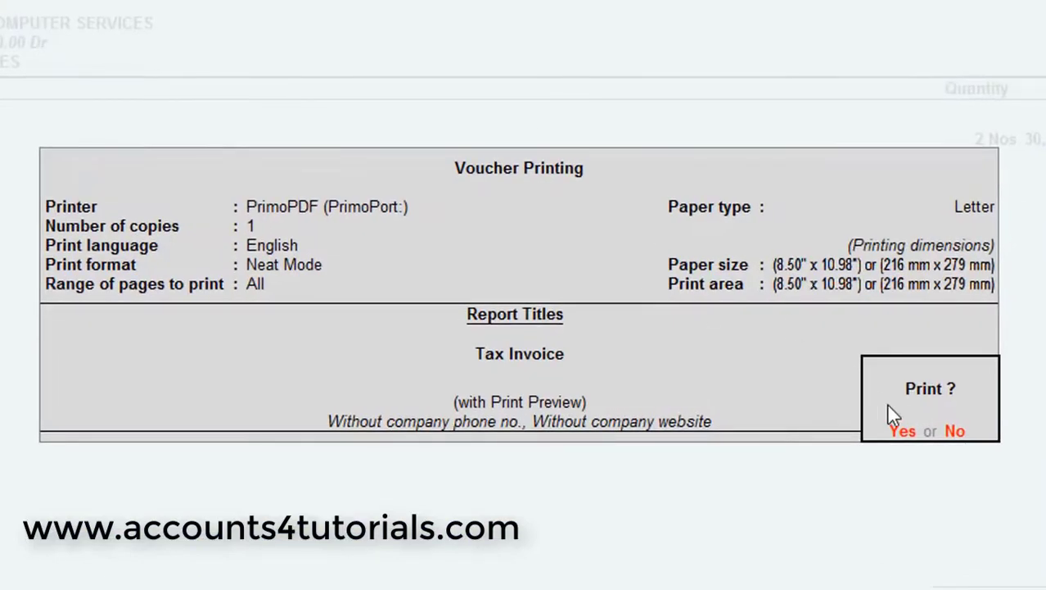
{"action": "left_click", "coordinate": [901, 431]}
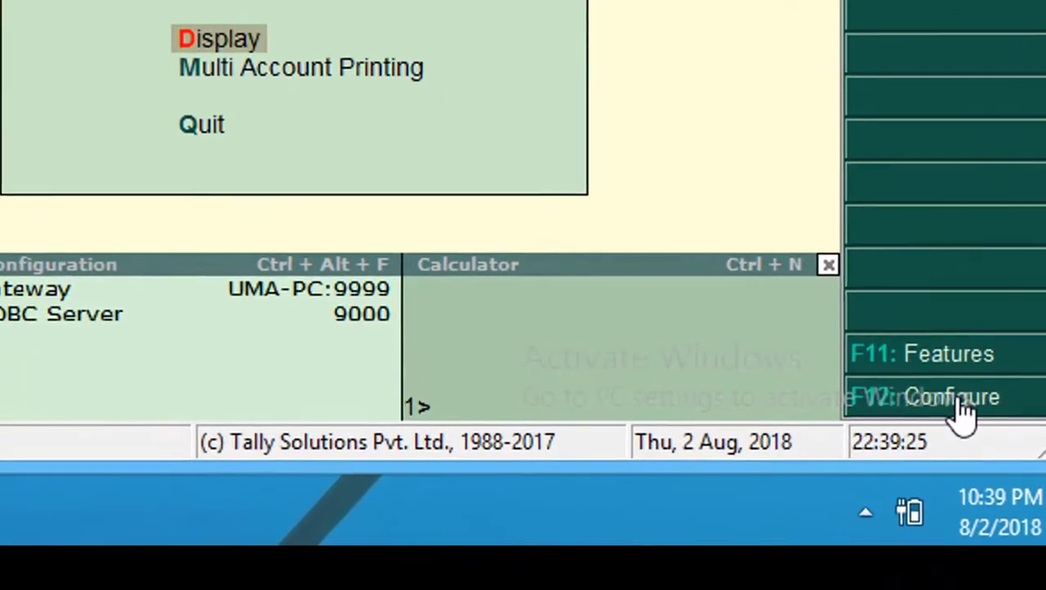
Step: Set Print terms of payment and Delivery to No in the sales invoice printing configuration, save it, and return to the Gateway of Tally
{"action": "left_click", "coordinate": [963, 403]}
{"action": "left_click", "coordinate": [680, 334]}
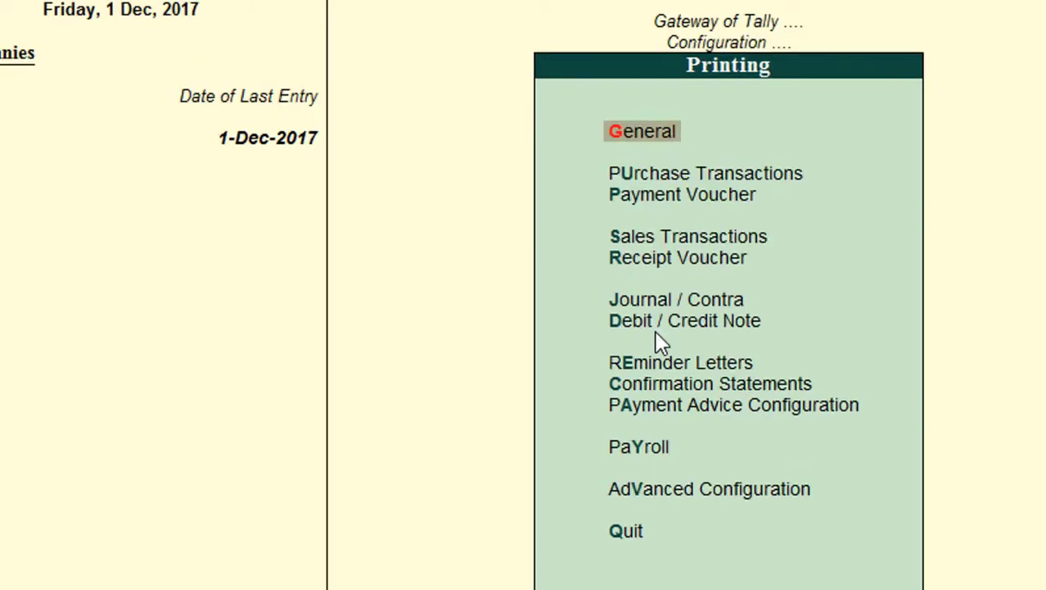
{"action": "left_click", "coordinate": [707, 242]}
{"action": "left_click", "coordinate": [738, 283]}
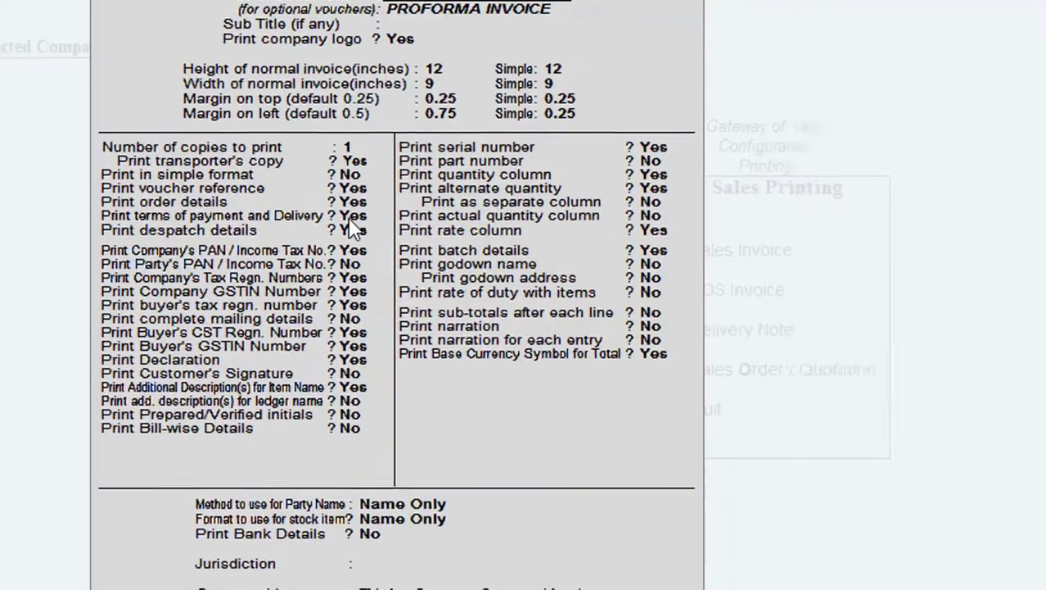
{"action": "left_click", "coordinate": [352, 216]}
{"action": "type", "text": "n"}
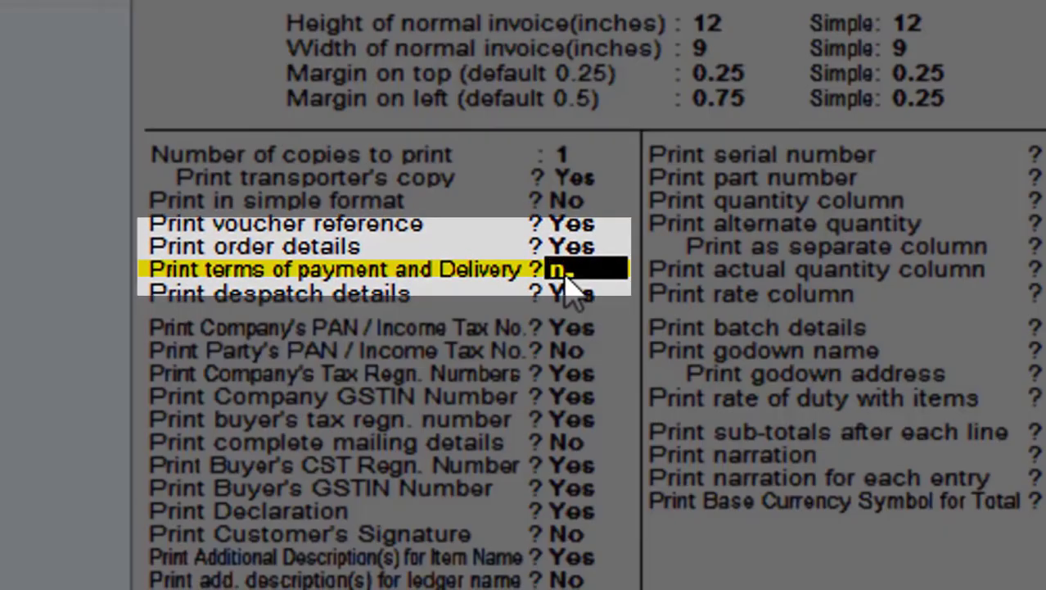
{"action": "key", "text": "Return"}
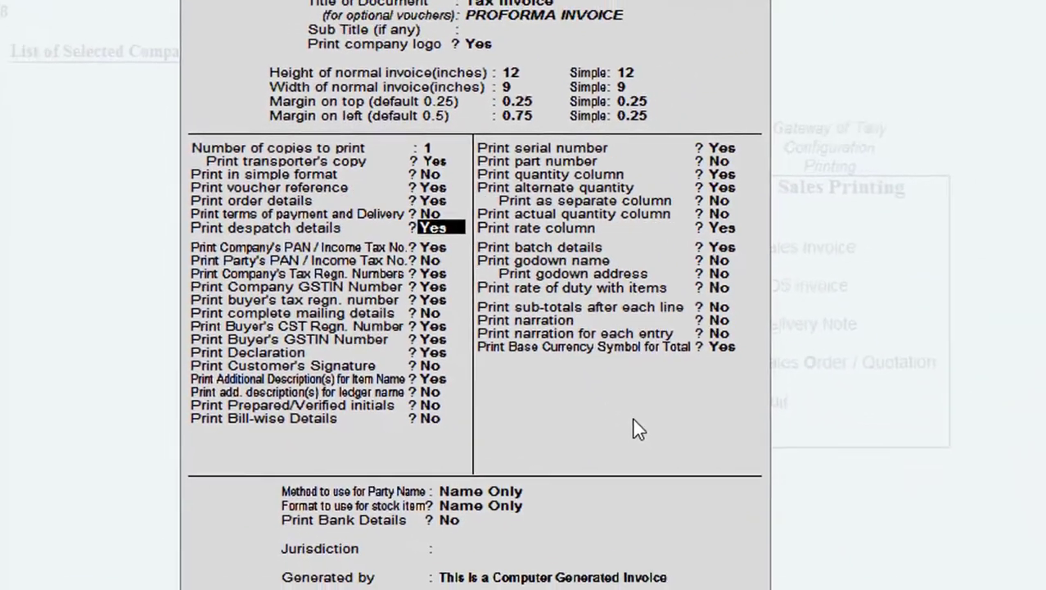
{"action": "key", "text": "ctrl+a"}
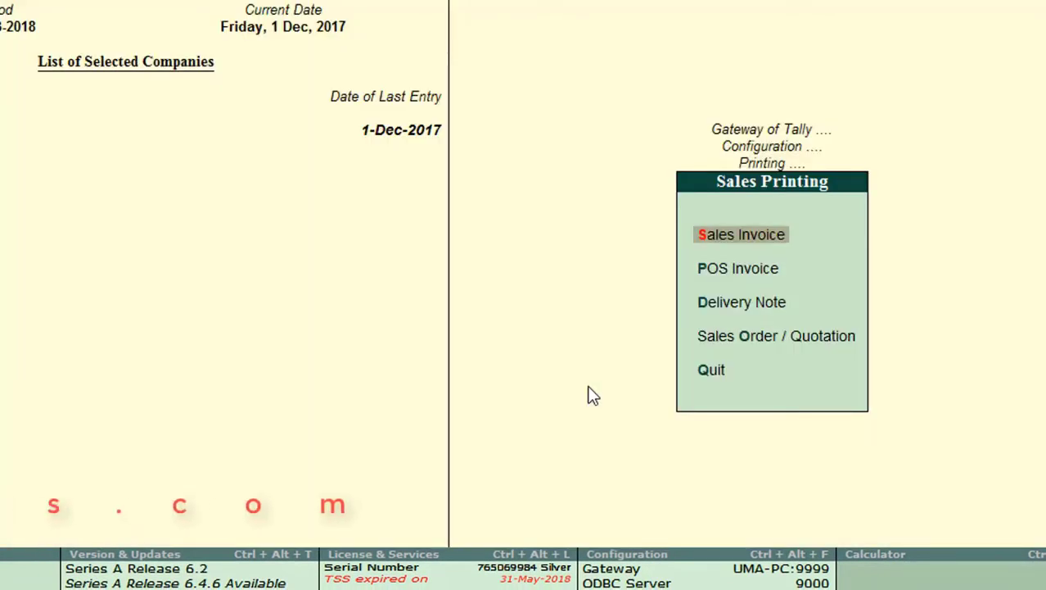
{"action": "key", "text": "Escape"}
{"action": "key", "text": "Escape"}
{"action": "key", "text": "Escape"}
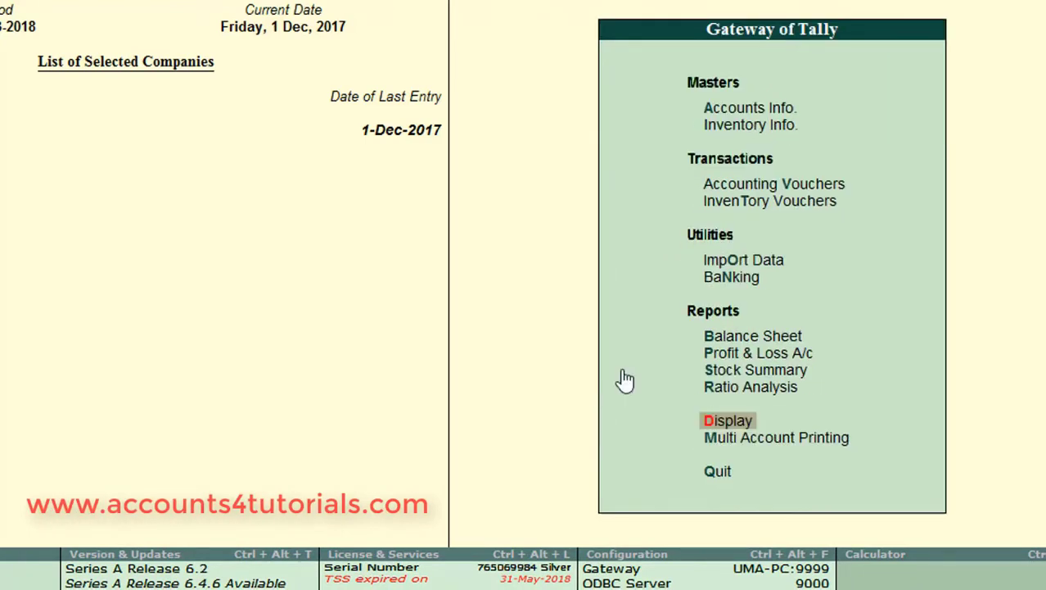
Step: Preview the tax invoice dated 1-Oct-2017, checking the whole page and zooming in on its details
{"action": "left_click", "coordinate": [720, 421]}
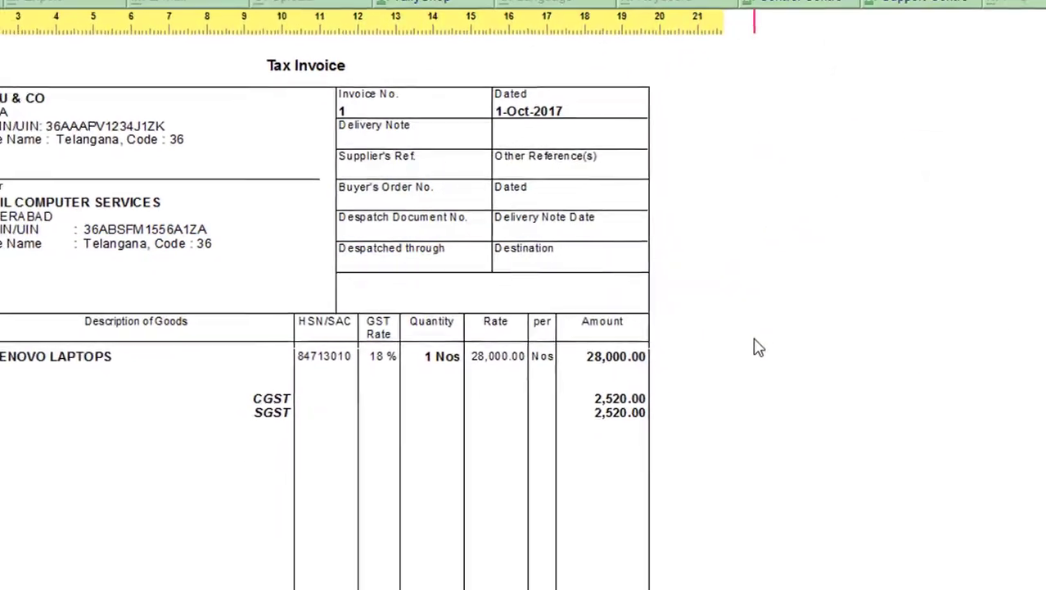
{"action": "key", "text": "alt+z"}
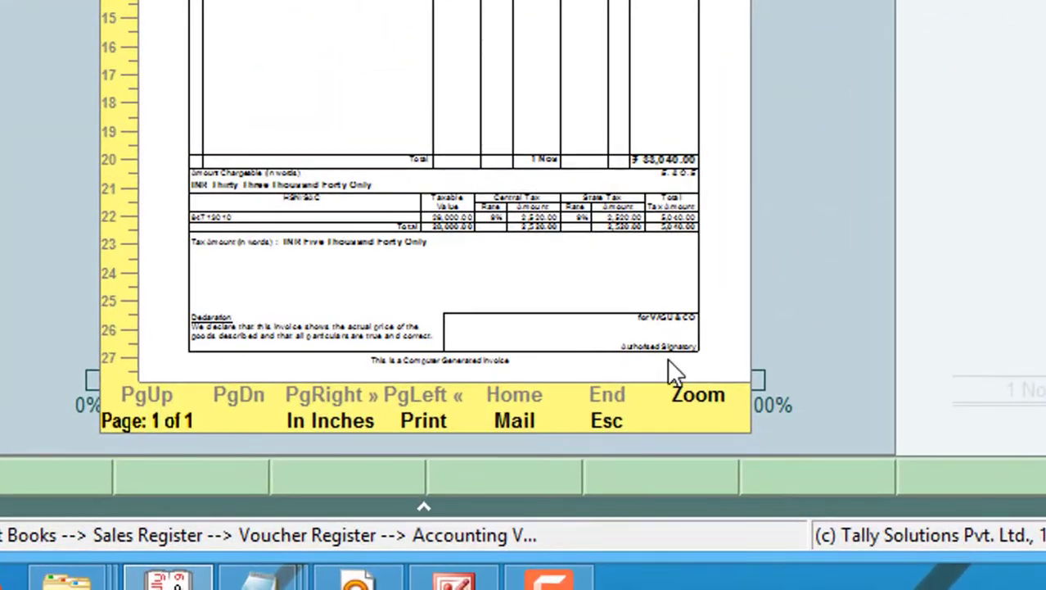
{"action": "left_click", "coordinate": [698, 400]}
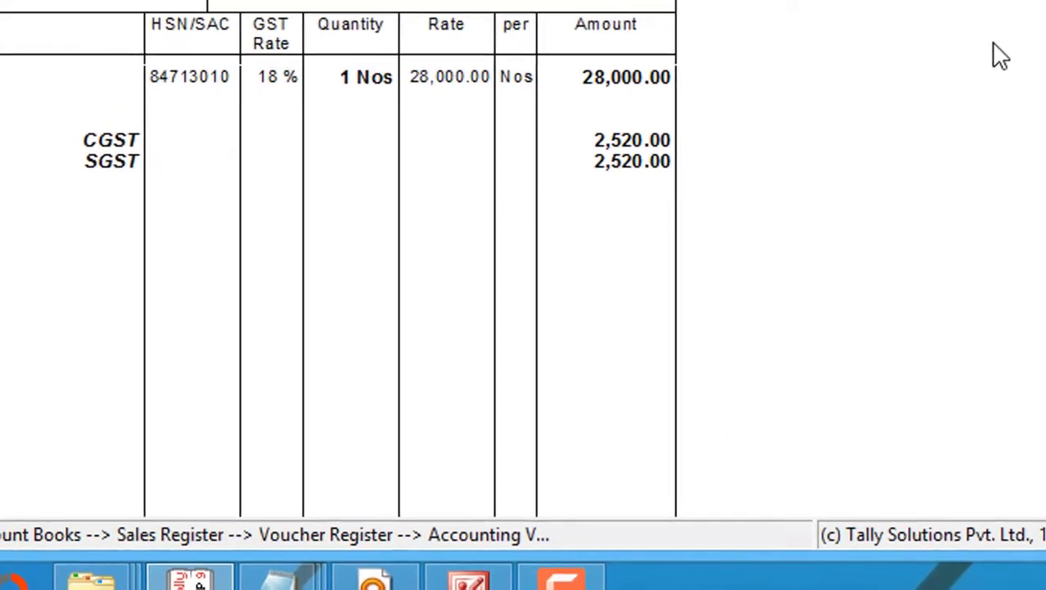
Step: Examine the lower part of the zoomed tax invoice, from the tax summary down to the signature area
{"action": "key", "text": "Page_Down"}
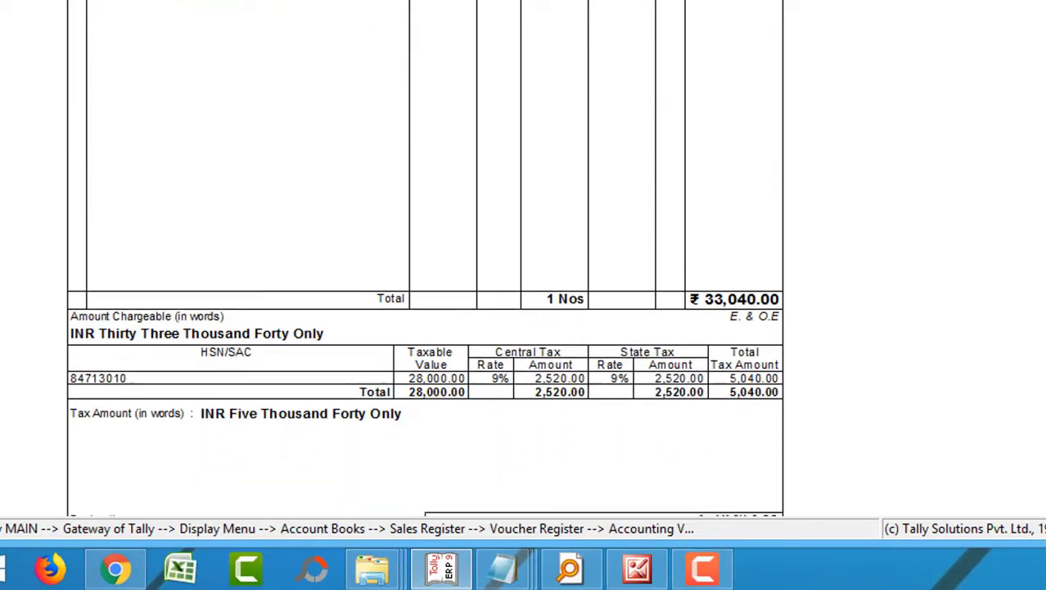
{"action": "scroll", "coordinate": [242, 328], "scroll_direction": "down", "scroll_amount": 3}
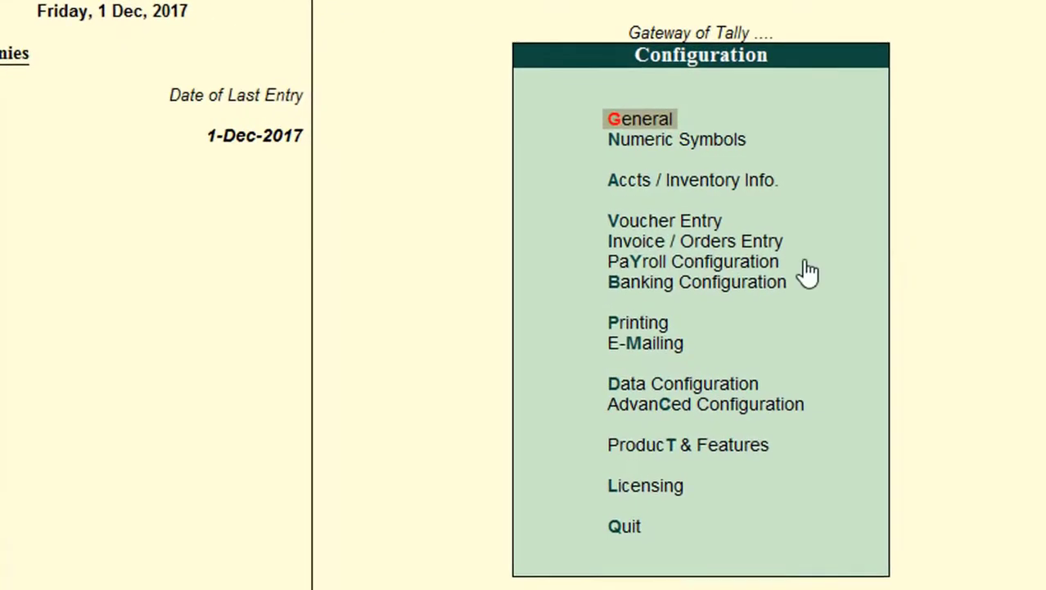
Step: Set Print Bank Details to Yes with AXIS CURRENT A/C as the bank in the sales invoice printing configuration, and save it
{"action": "left_click", "coordinate": [642, 325]}
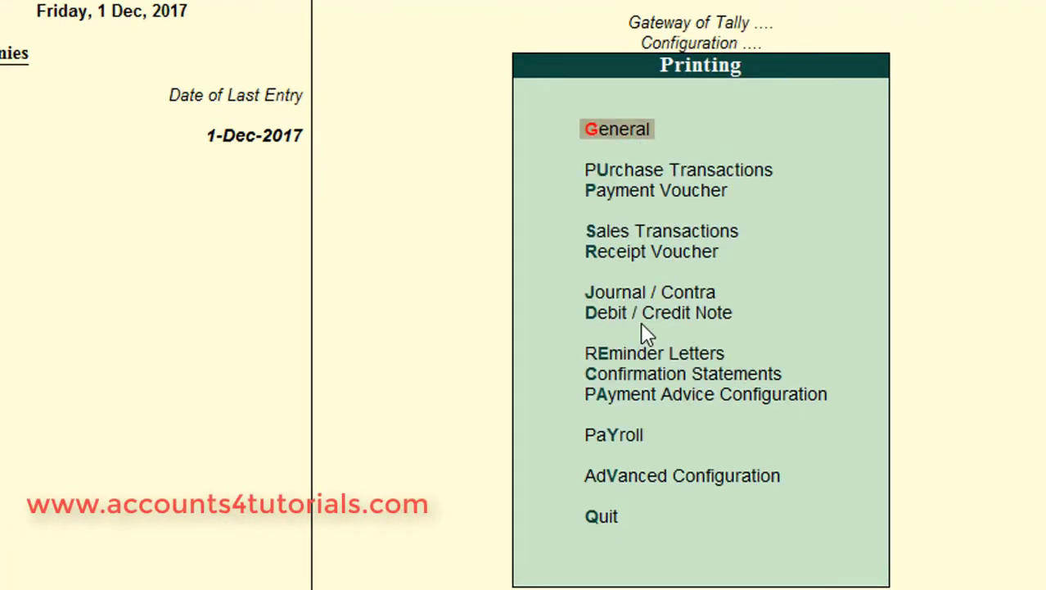
{"action": "left_click", "coordinate": [651, 237]}
{"action": "left_click", "coordinate": [630, 264]}
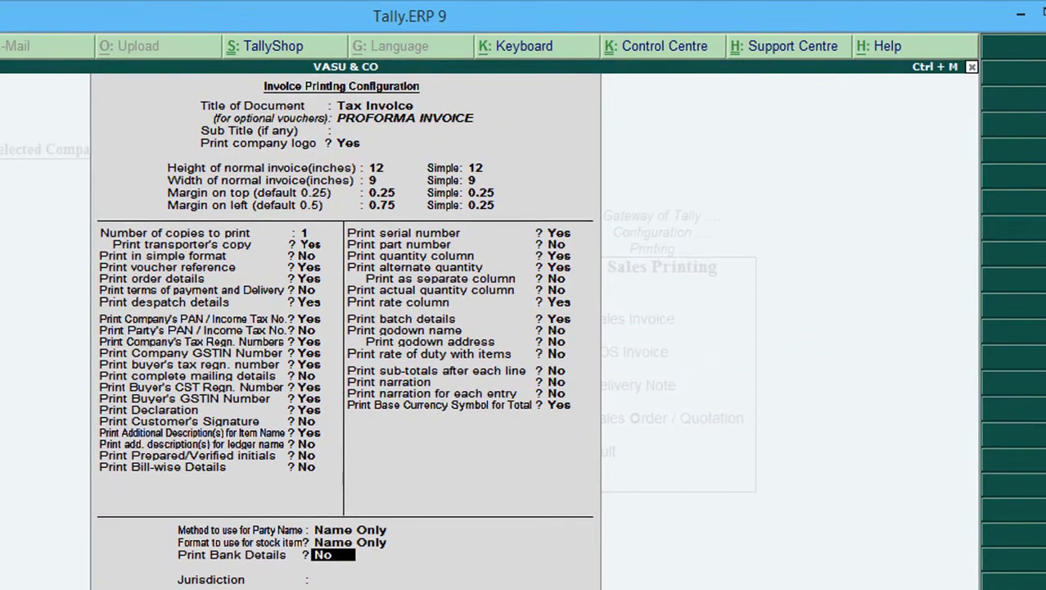
{"action": "type", "text": "y"}
{"action": "key", "text": "Return"}
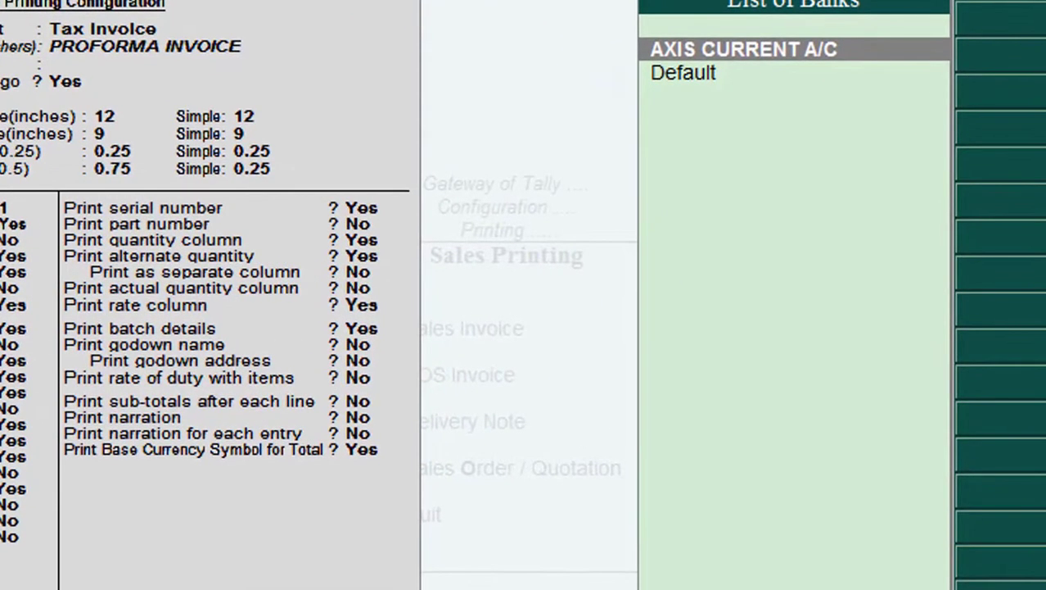
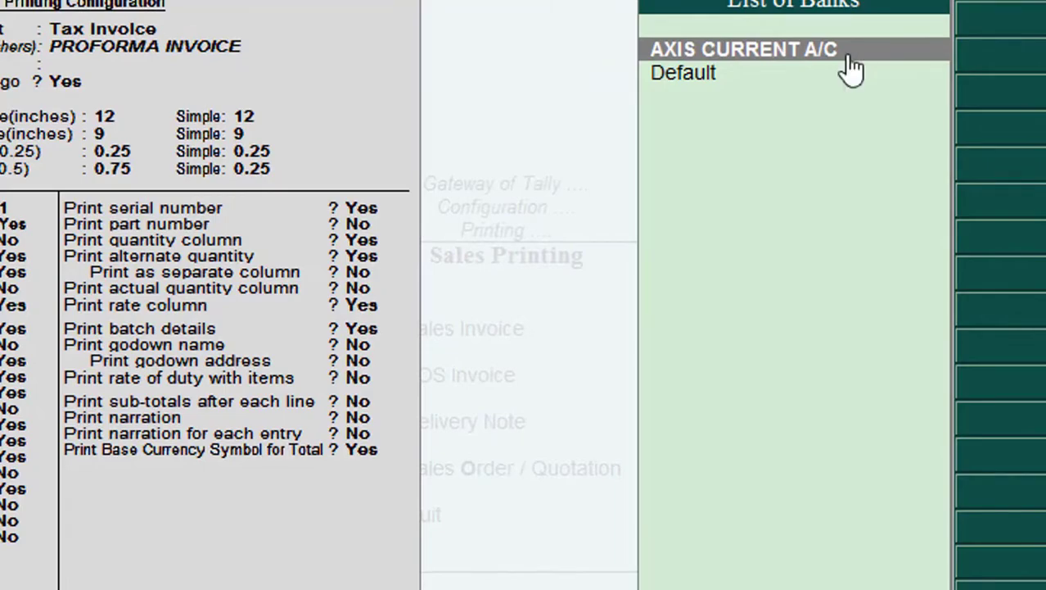
{"action": "left_click", "coordinate": [845, 51]}
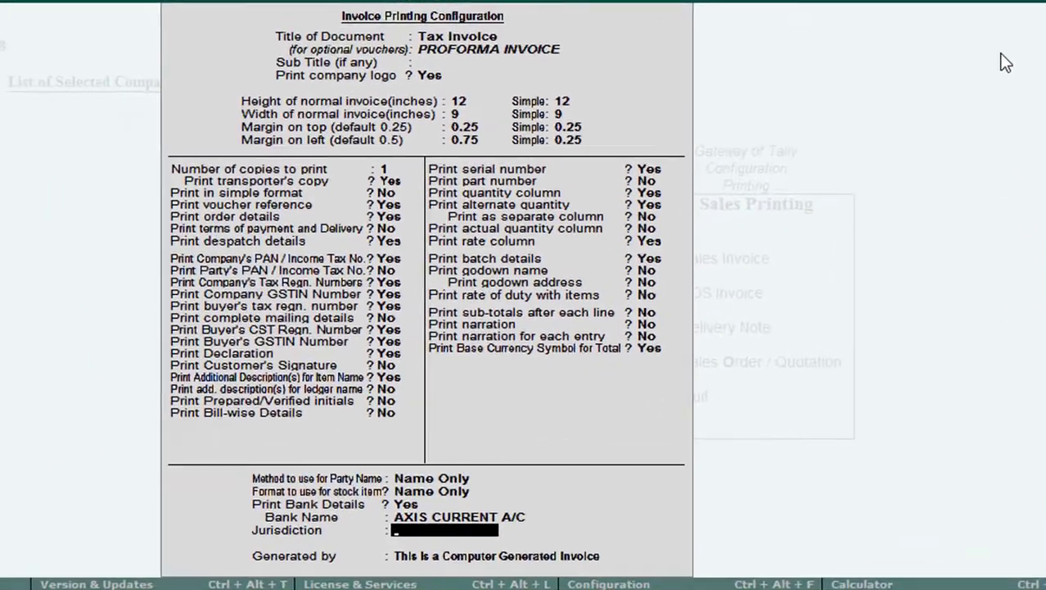
{"action": "key", "text": "ctrl+a"}
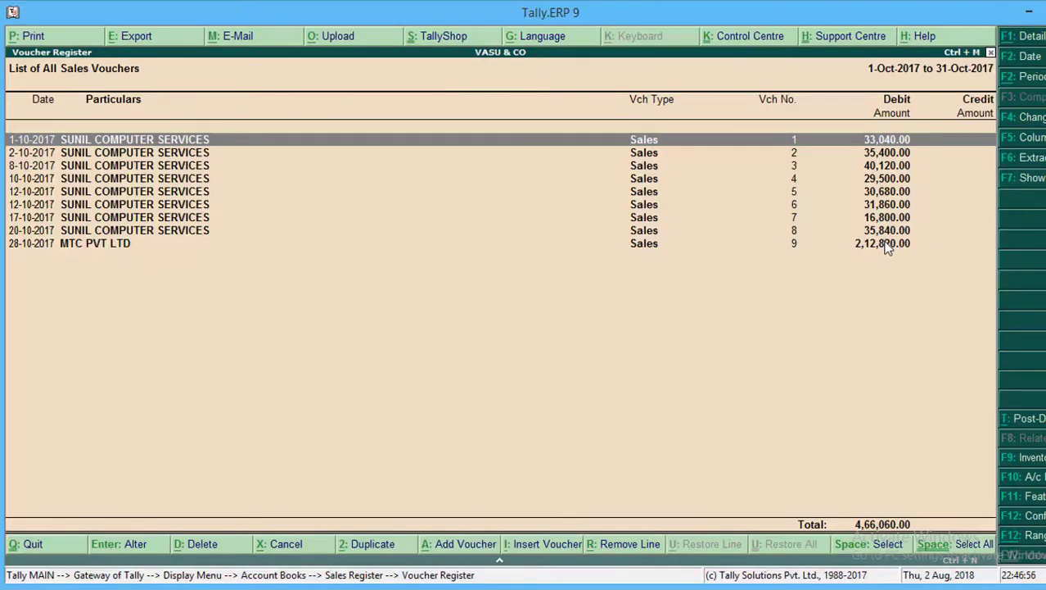
Step: Open the first October 2017 sales voucher and preview its tax invoice, zooming in to check the company's bank details
{"action": "key", "text": "Return"}
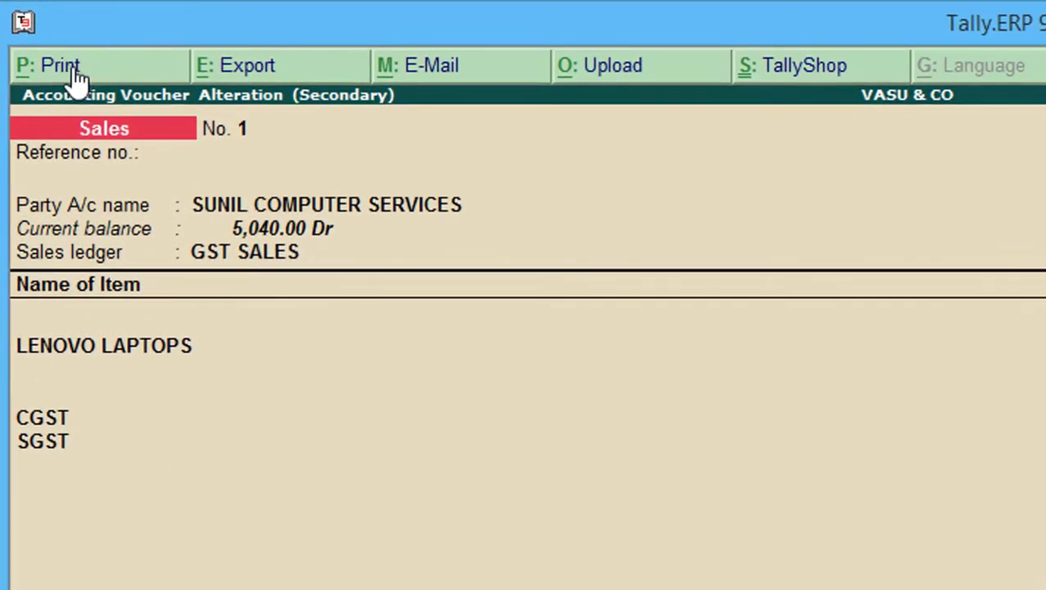
{"action": "left_click", "coordinate": [72, 74]}
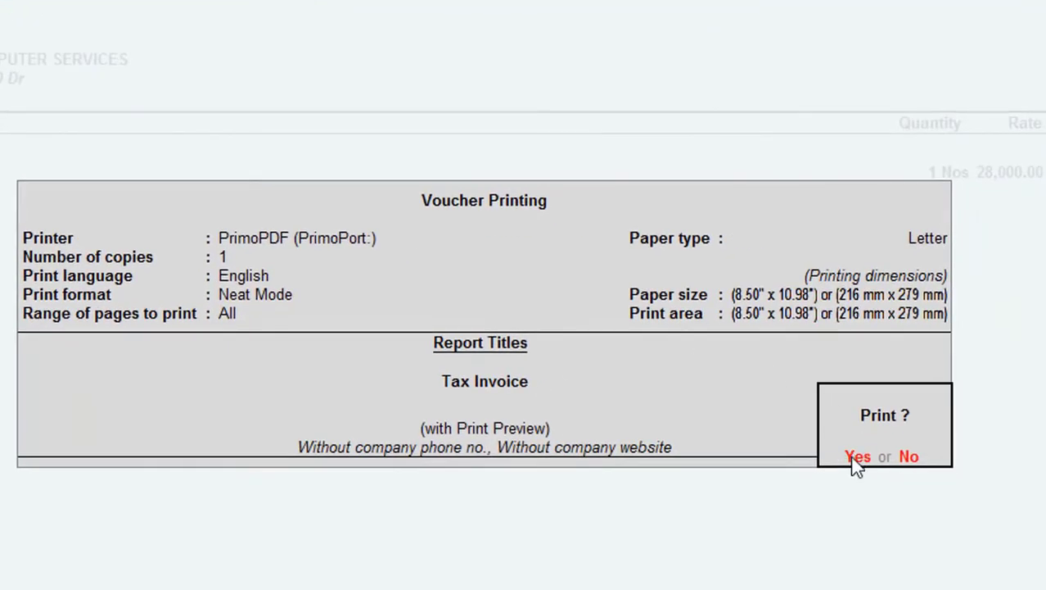
{"action": "left_click", "coordinate": [856, 458]}
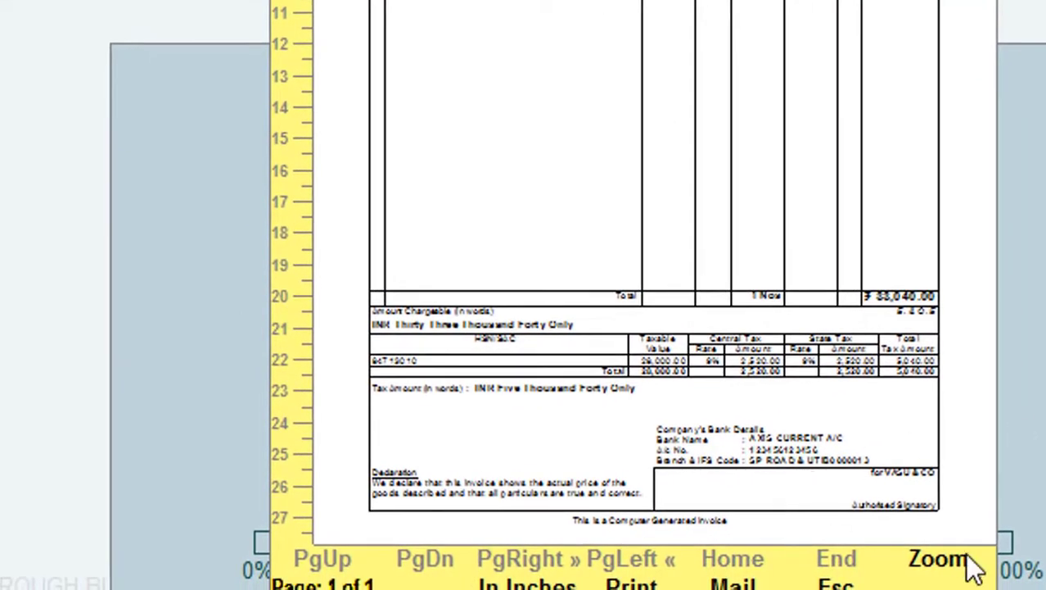
{"action": "left_click", "coordinate": [957, 563]}
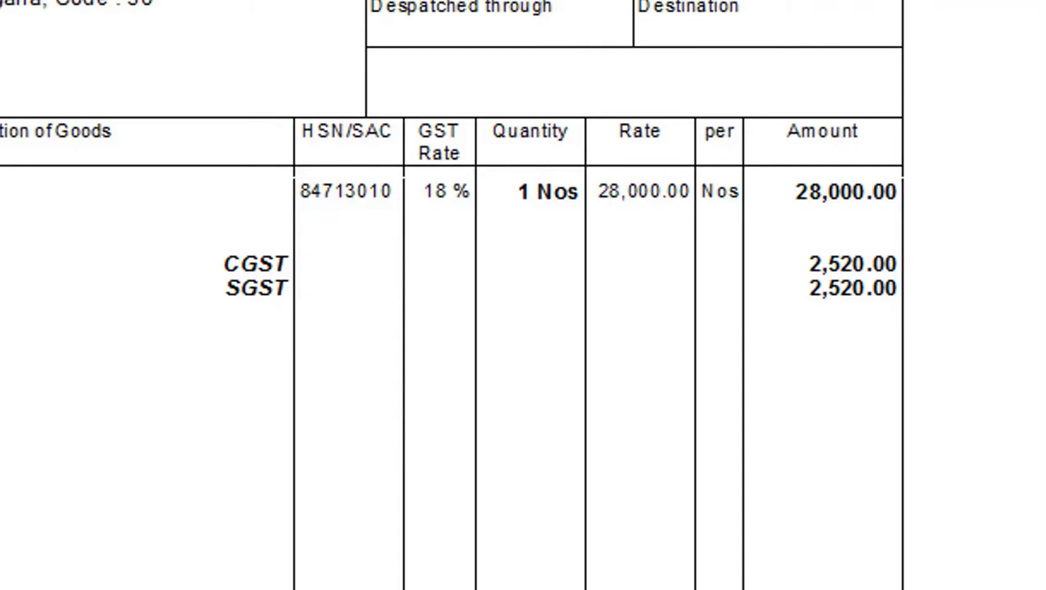
{"action": "scroll", "coordinate": [533, 472], "scroll_direction": "down", "scroll_amount": 8}
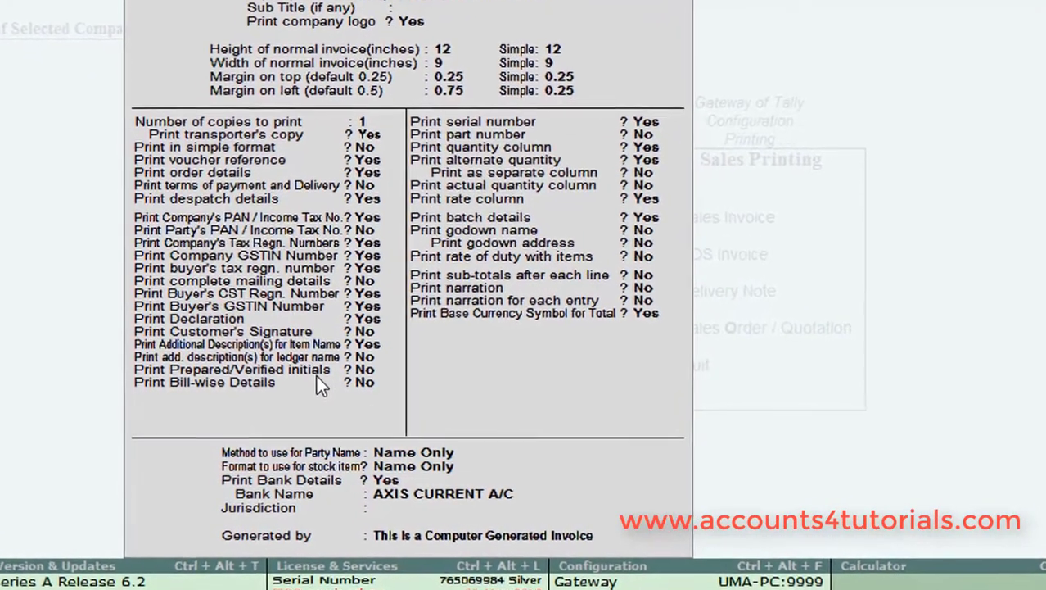
Step: Set Print Prepared/Verified initials to Yes in the sales invoice printing configuration and save it
{"action": "left_click", "coordinate": [366, 357]}
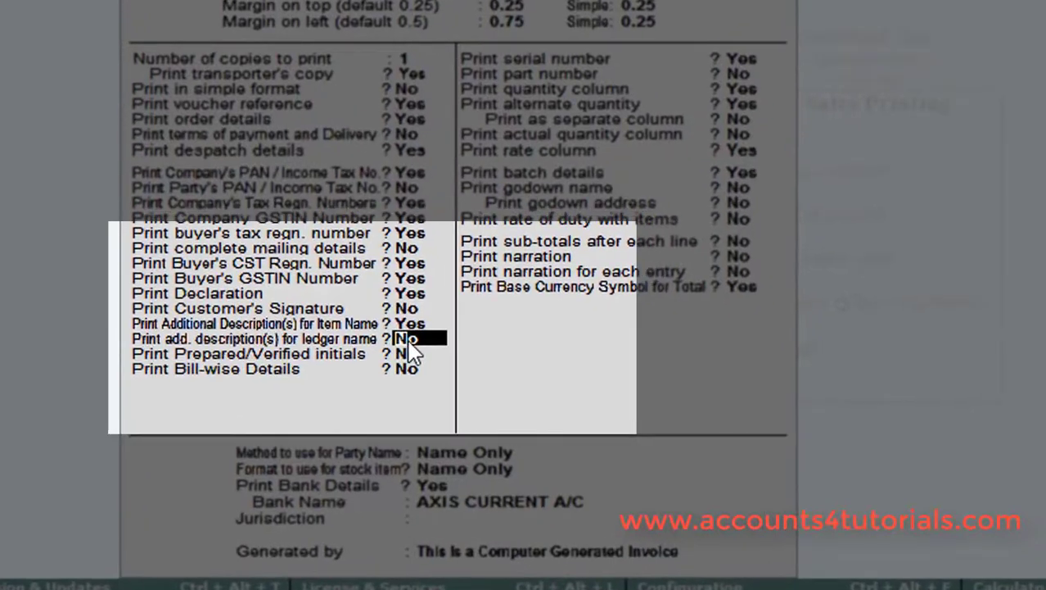
{"action": "key", "text": "Return"}
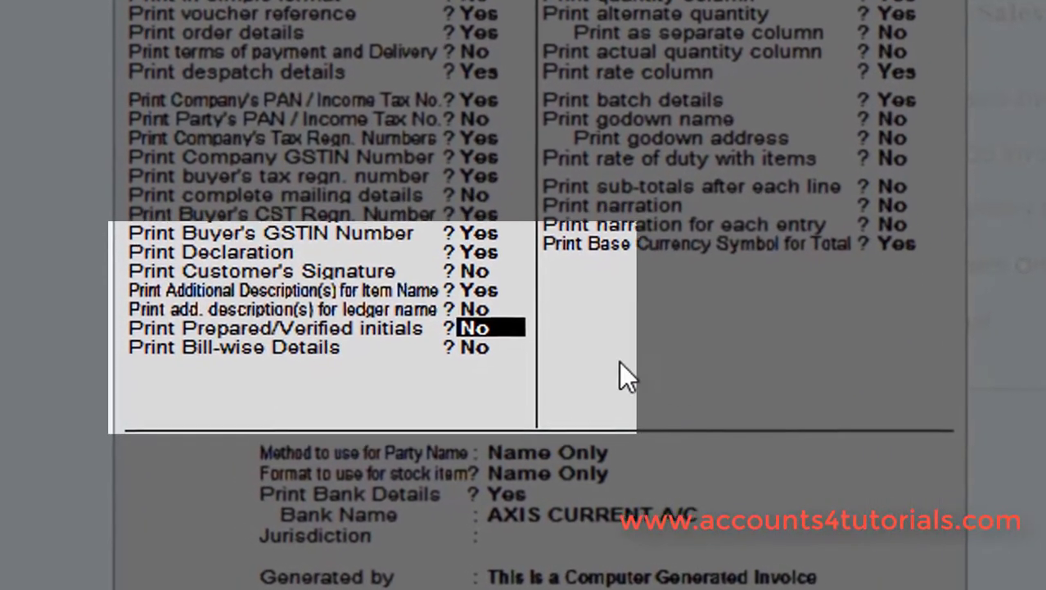
{"action": "type", "text": "y"}
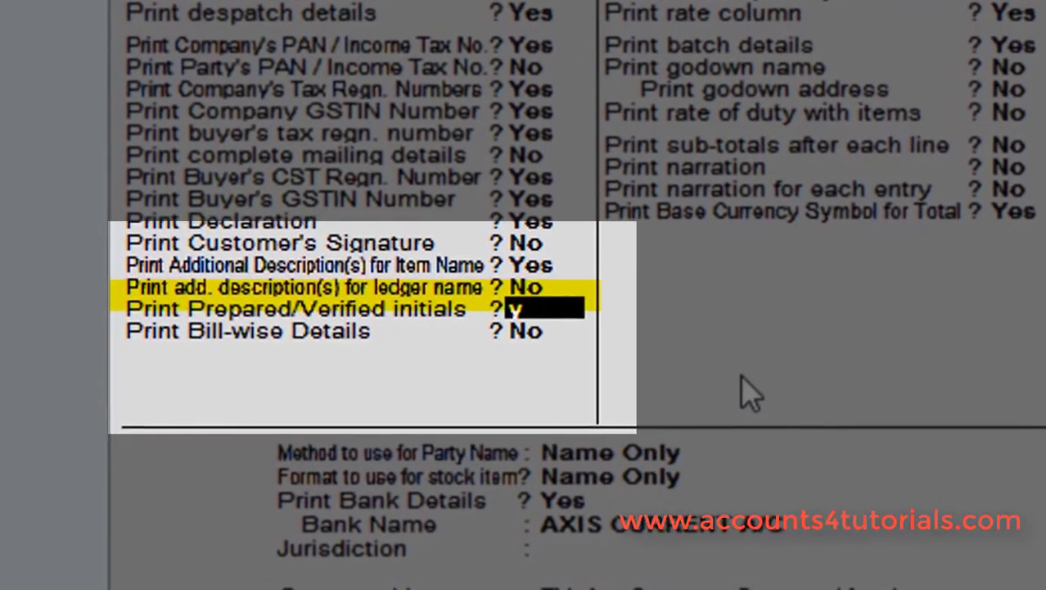
{"action": "key", "text": "Return"}
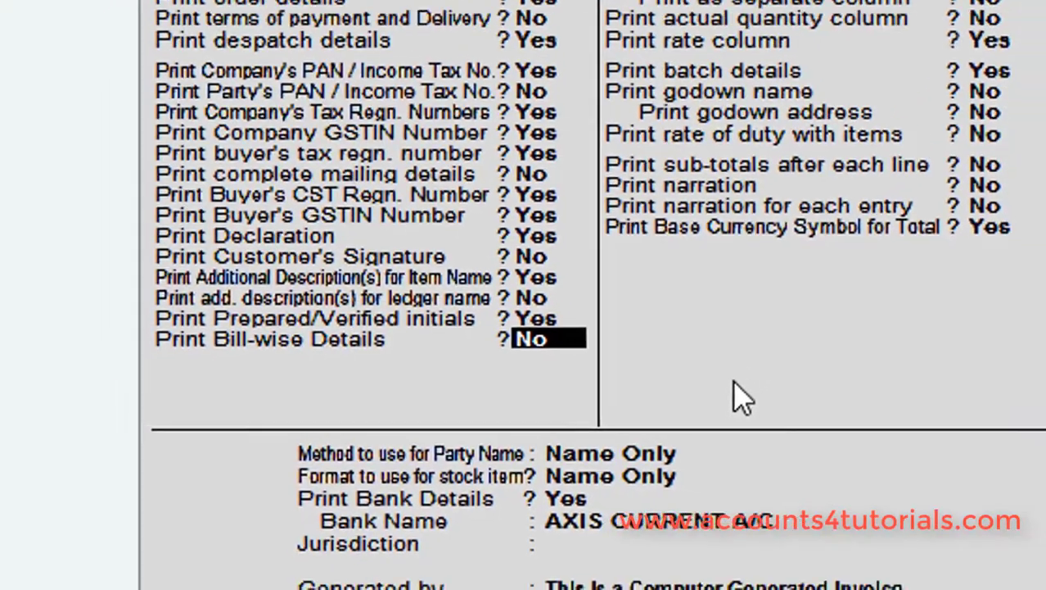
{"action": "key", "text": "ctrl+a"}
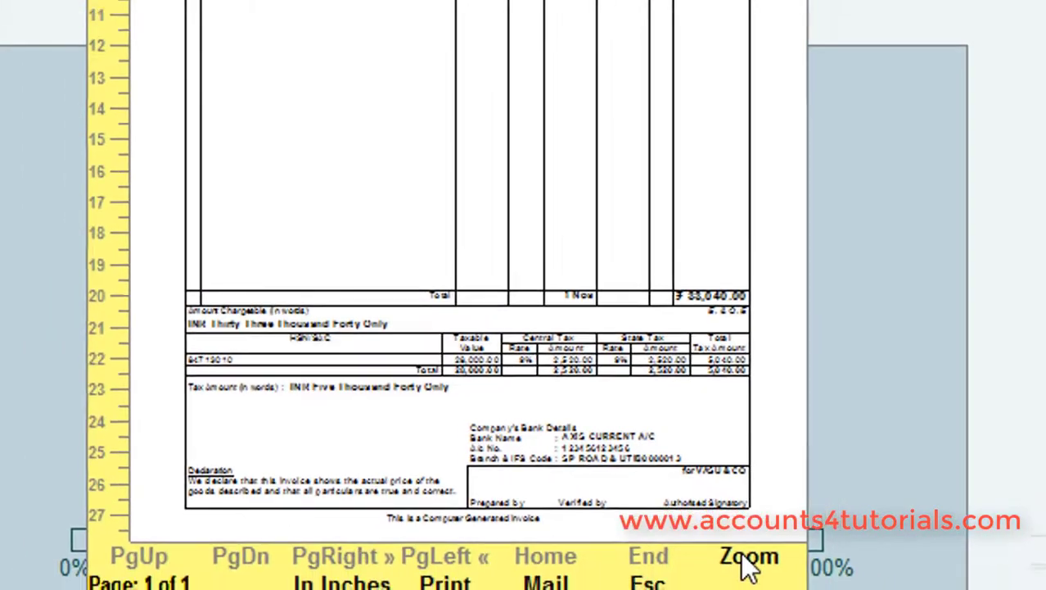
Step: Zoom in on the tax invoice preview and check the prepared and verified fields in the signature area
{"action": "left_click", "coordinate": [768, 579]}
{"action": "scroll", "coordinate": [387, 294], "scroll_direction": "down", "scroll_amount": 10}
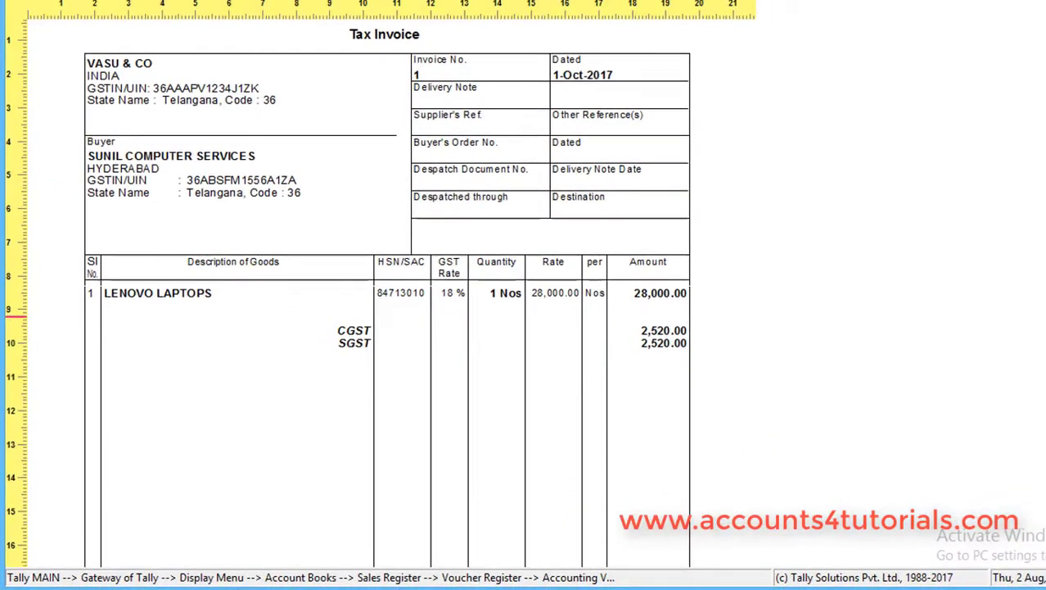
{"action": "scroll", "coordinate": [386, 294], "scroll_direction": "down", "scroll_amount": 2}
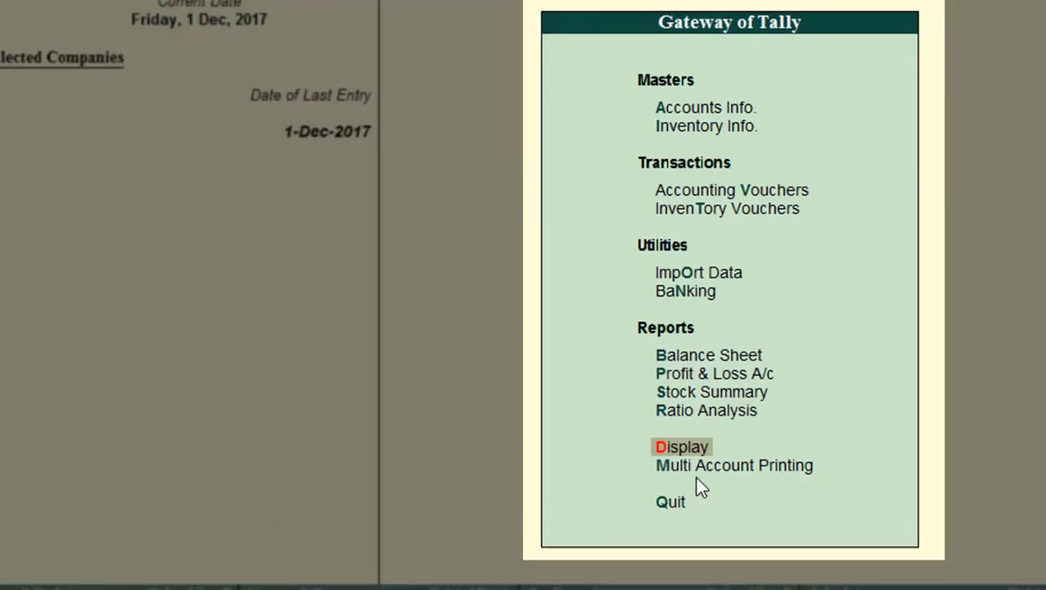
Step: Open the first November 2017 sales voucher from the Sales Register and preview its tax invoice
{"action": "left_click", "coordinate": [679, 450]}
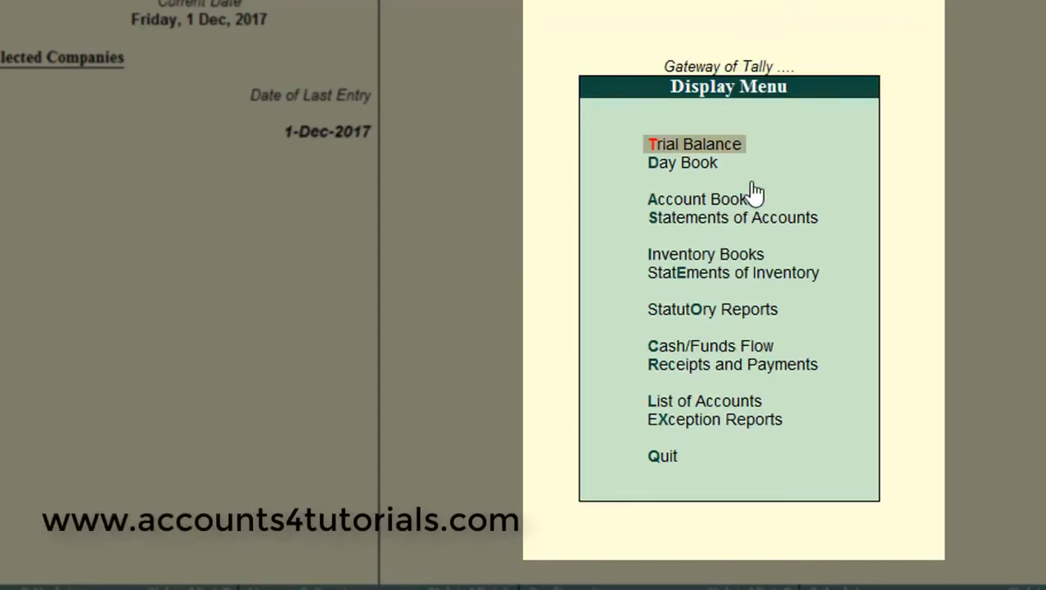
{"action": "left_click", "coordinate": [725, 207]}
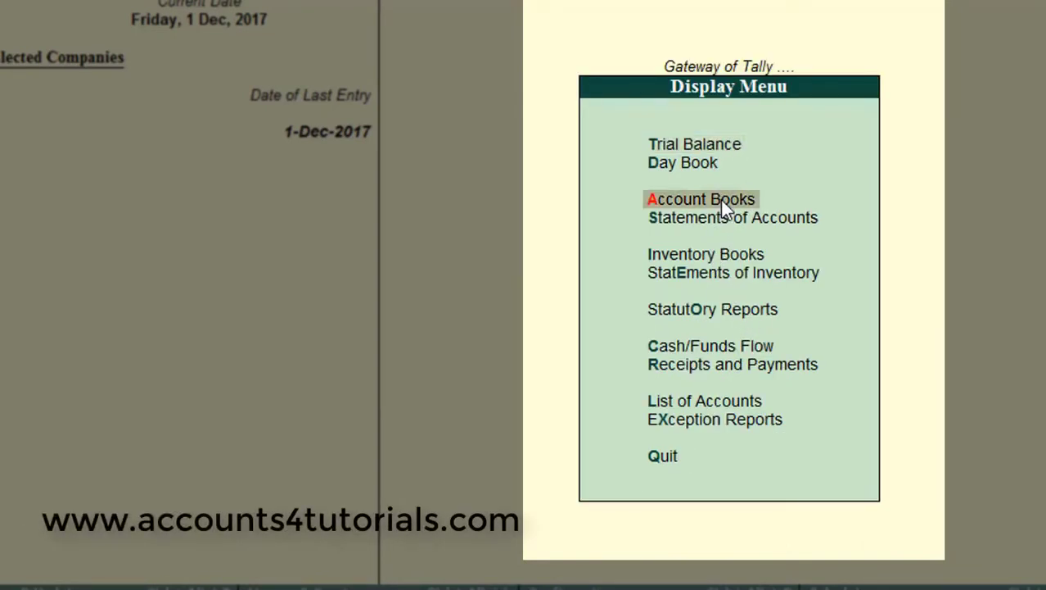
{"action": "left_click", "coordinate": [721, 201]}
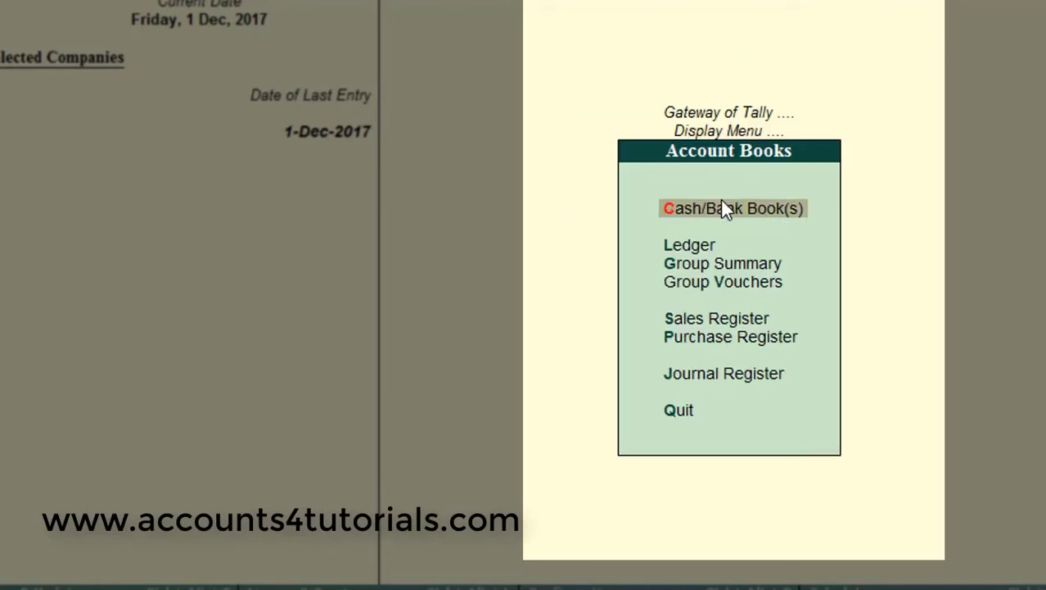
{"action": "left_click", "coordinate": [697, 321]}
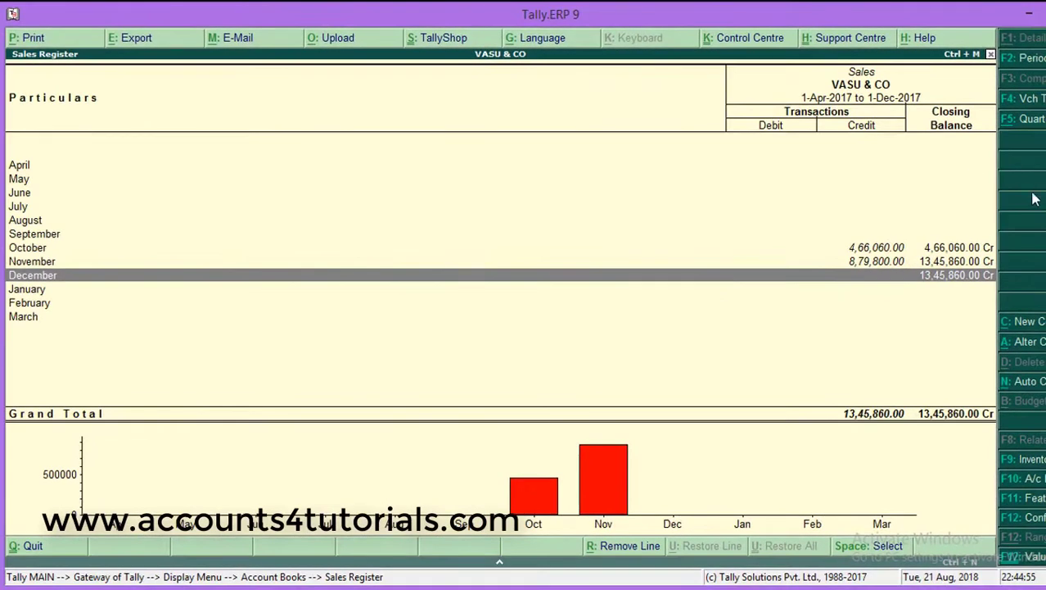
{"action": "double_click", "coordinate": [875, 260]}
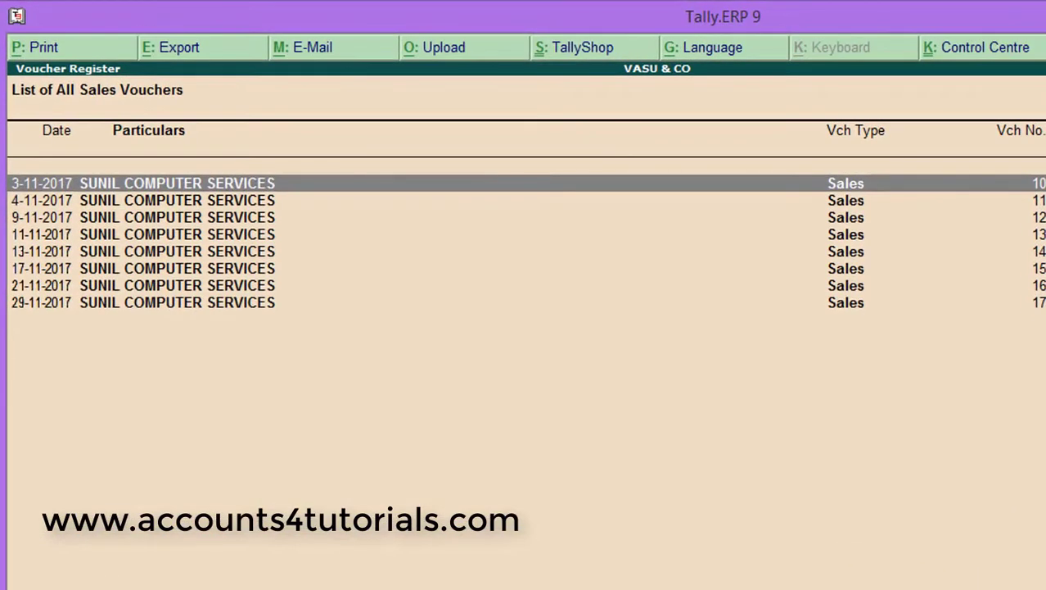
{"action": "key", "text": "Return"}
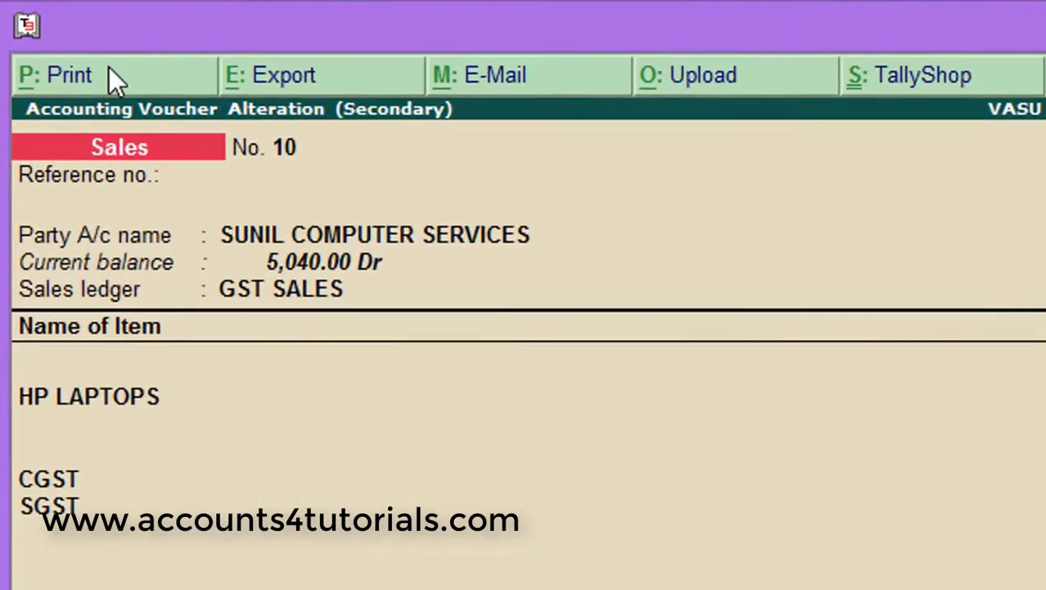
{"action": "left_click", "coordinate": [98, 87]}
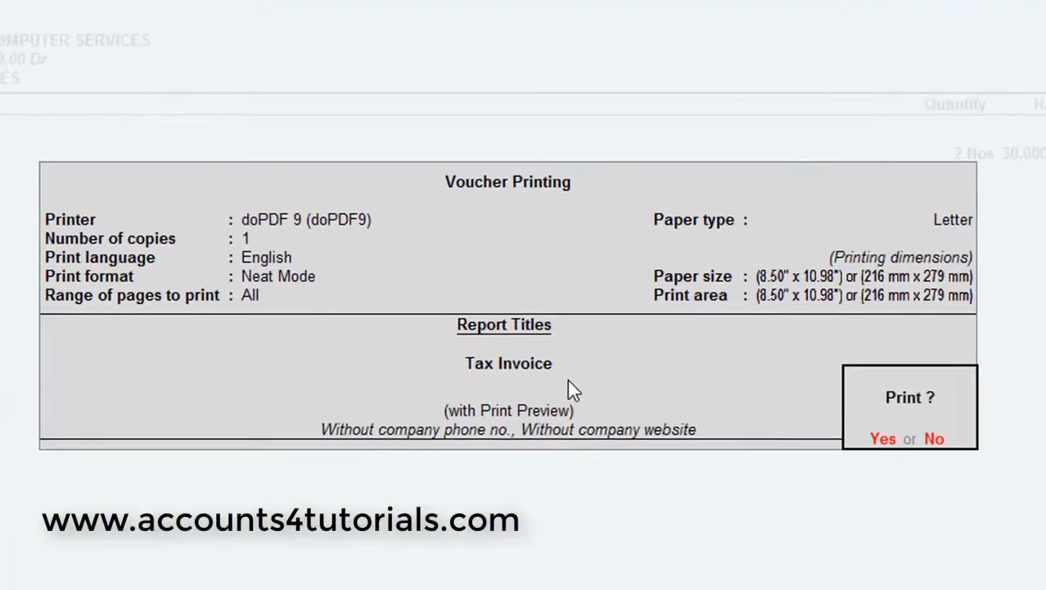
{"action": "left_click", "coordinate": [878, 436]}
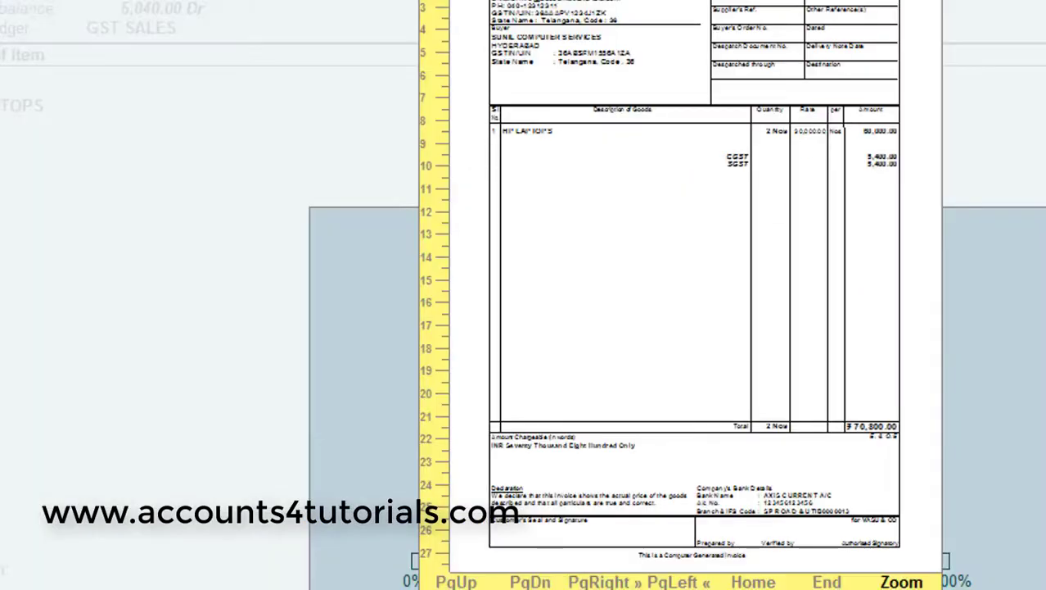
Step: Close the invoice preview, quit the voucher, and reopen the sales voucher dated 3-Nov-2017
{"action": "key", "text": "Escape"}
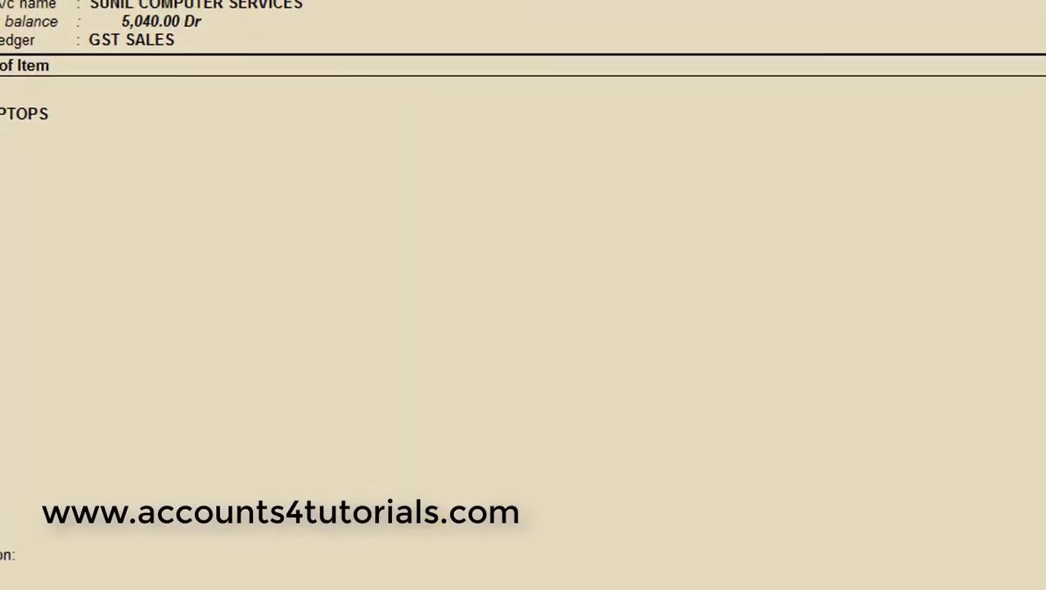
{"action": "key", "text": "Escape"}
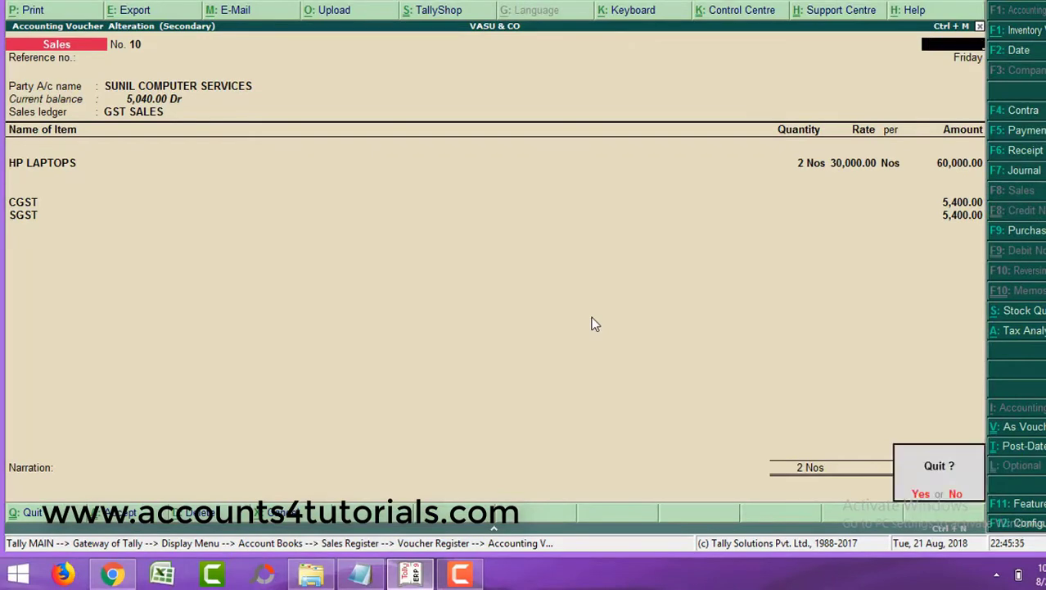
{"action": "key", "text": "Return"}
{"action": "key", "text": "Return"}
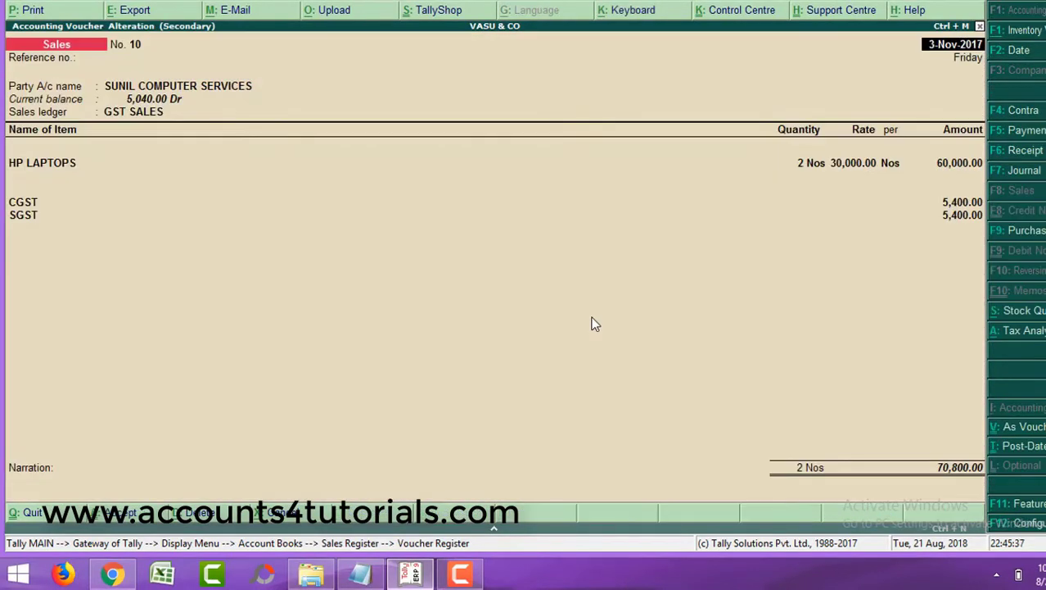
Step: Set GST Analysis of Items, HSN/SAC details, GST % column and HSN/SAC column to Yes in the voucher's sales printing configuration and save it
{"action": "left_click", "coordinate": [36, 13]}
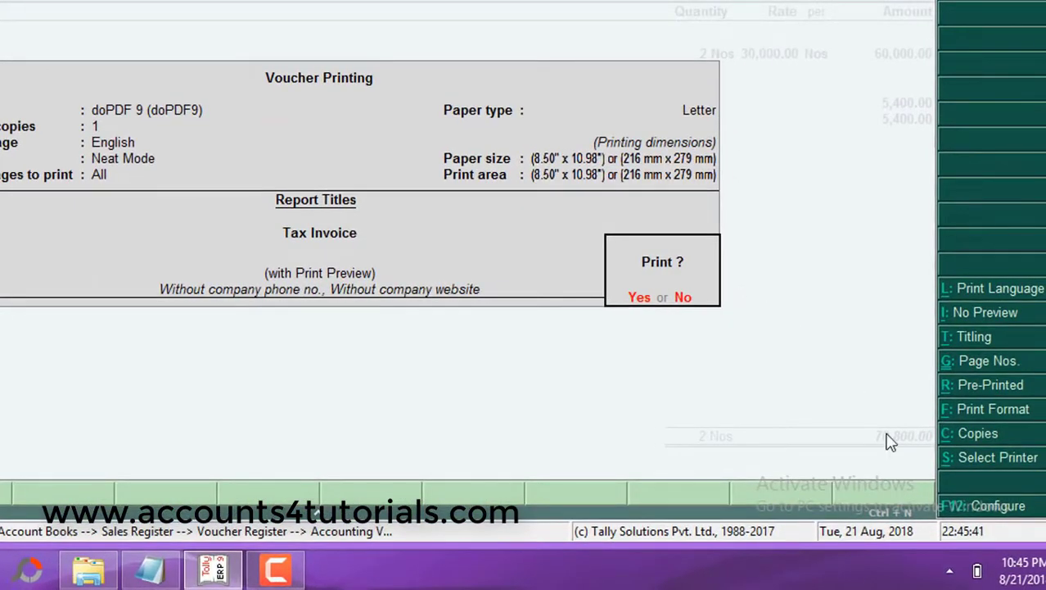
{"action": "left_click", "coordinate": [995, 508]}
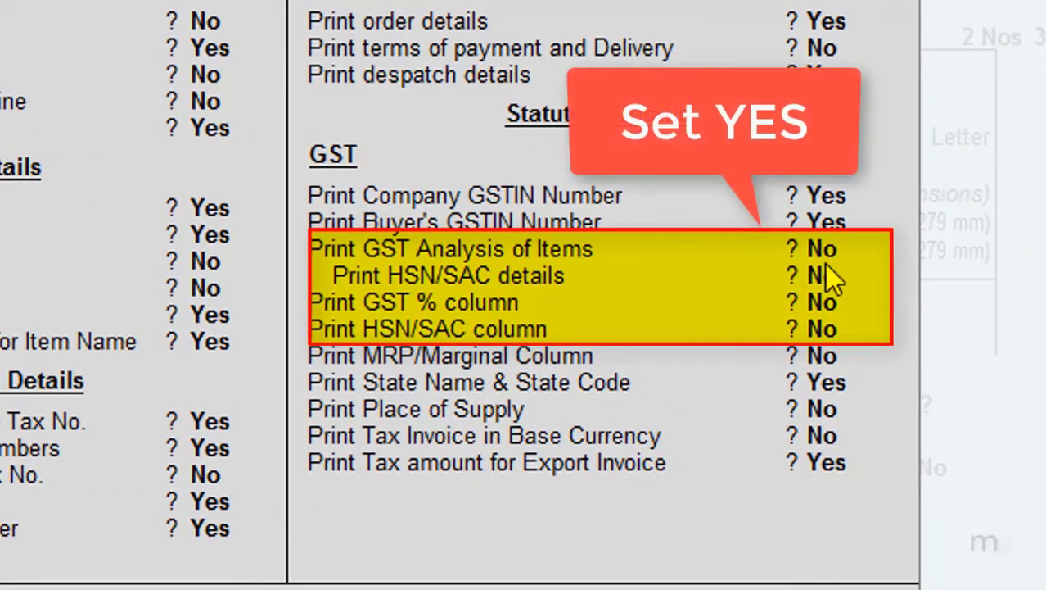
{"action": "key", "text": "Return"}
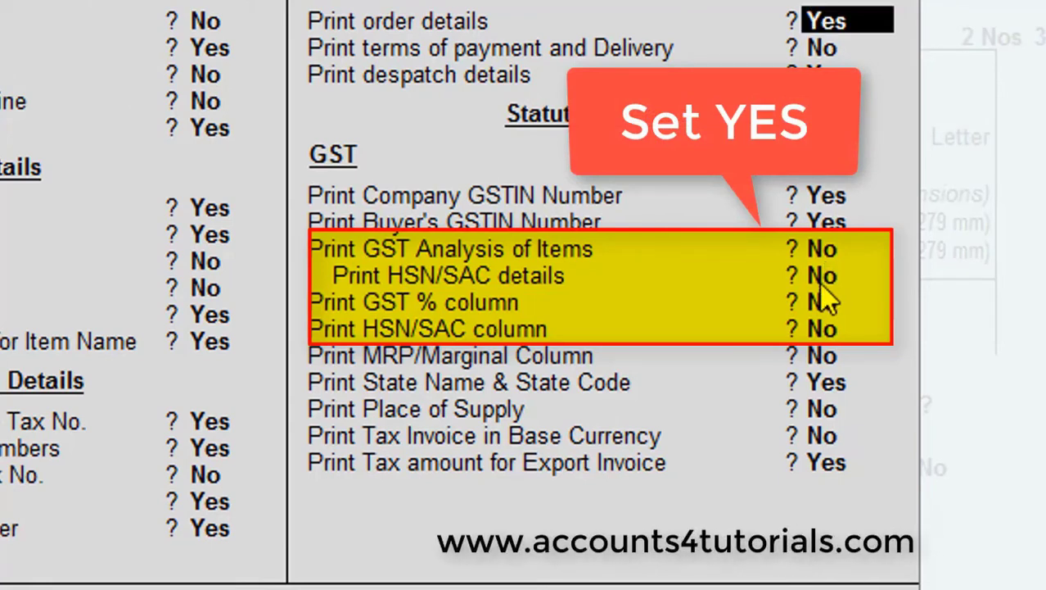
{"action": "key", "text": "Return"}
{"action": "key", "text": "Return"}
{"action": "key", "text": "Return"}
{"action": "key", "text": "Return"}
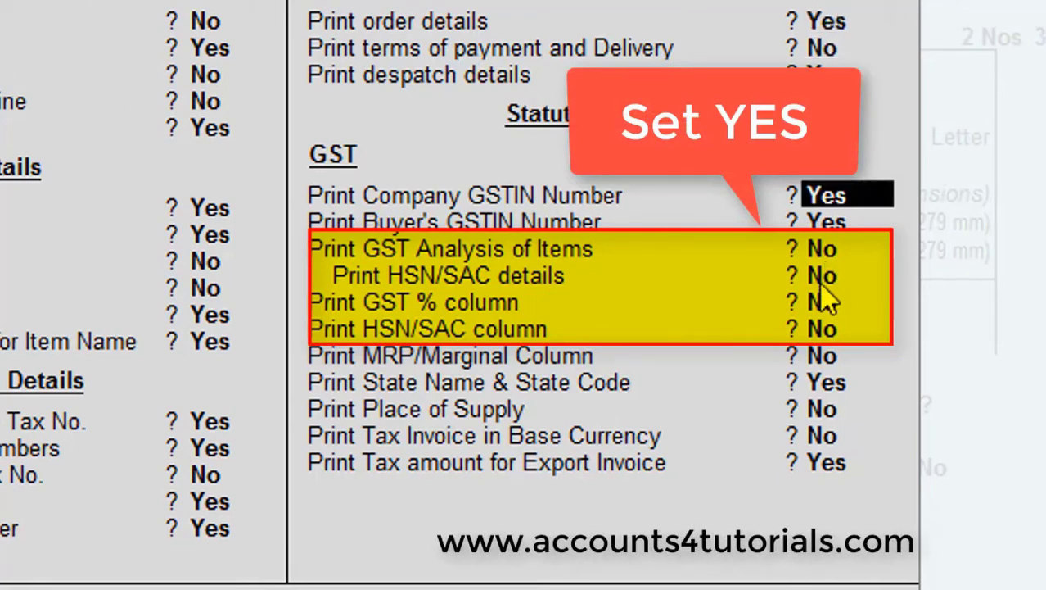
{"action": "key", "text": "Return"}
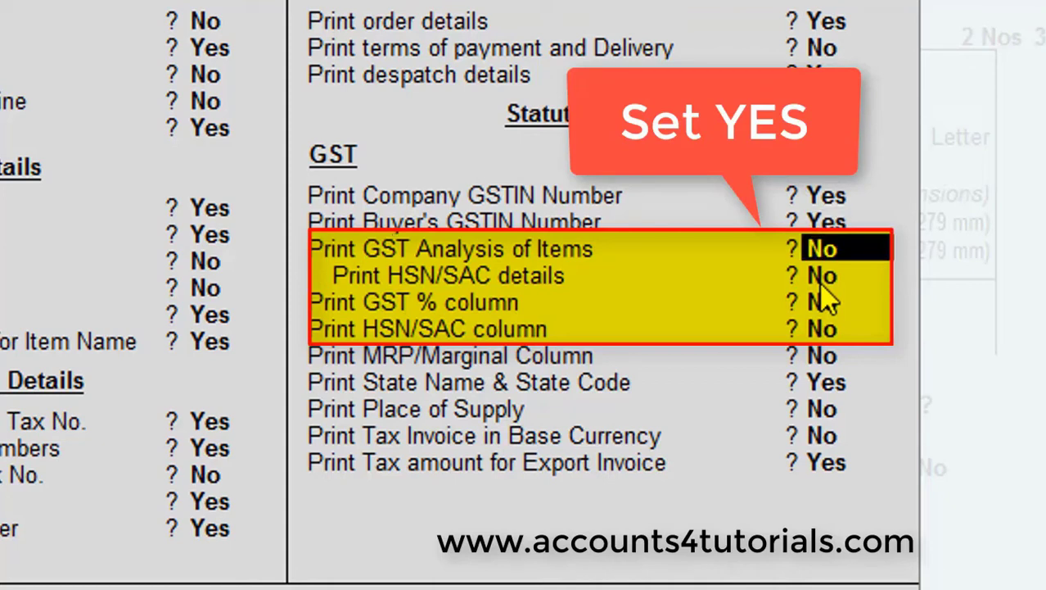
{"action": "key", "text": "y"}
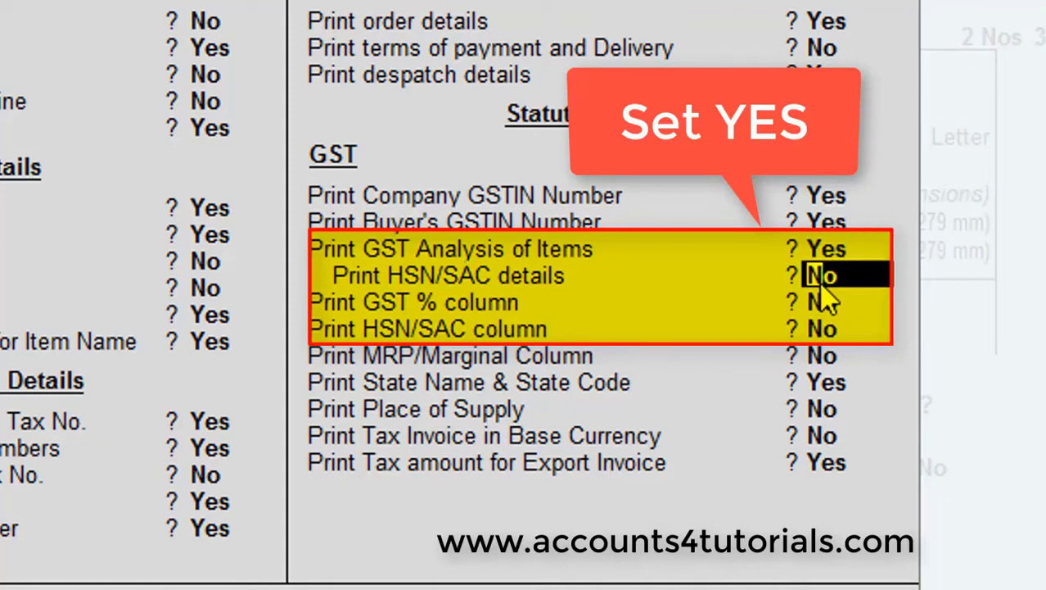
{"action": "key", "text": "y"}
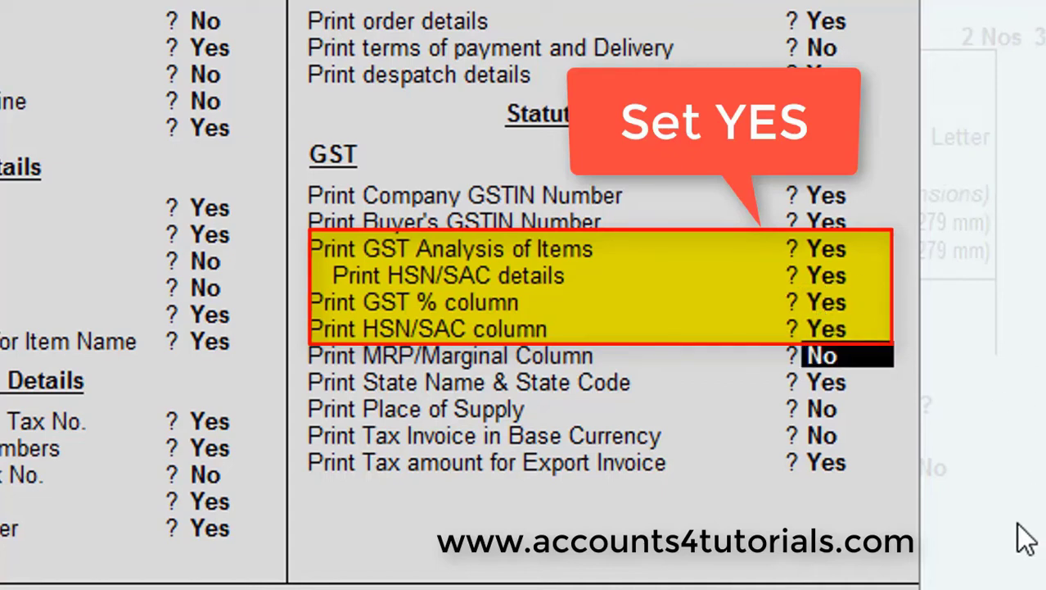
{"action": "key", "text": "Return"}
{"action": "key", "text": "Return"}
{"action": "key", "text": "Return"}
{"action": "key", "text": "Return"}
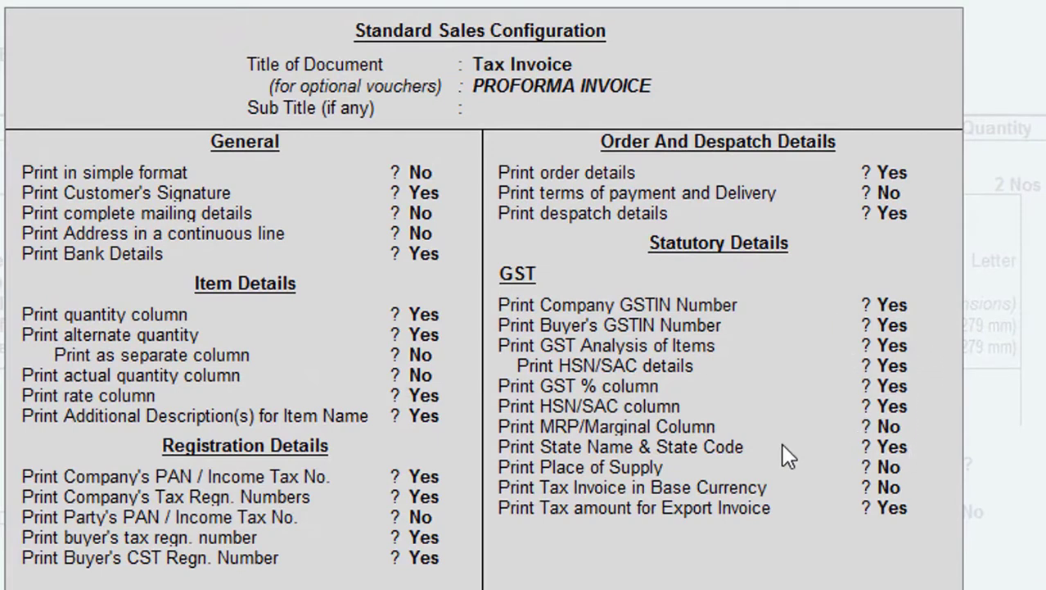
{"action": "key", "text": "ctrl+a"}
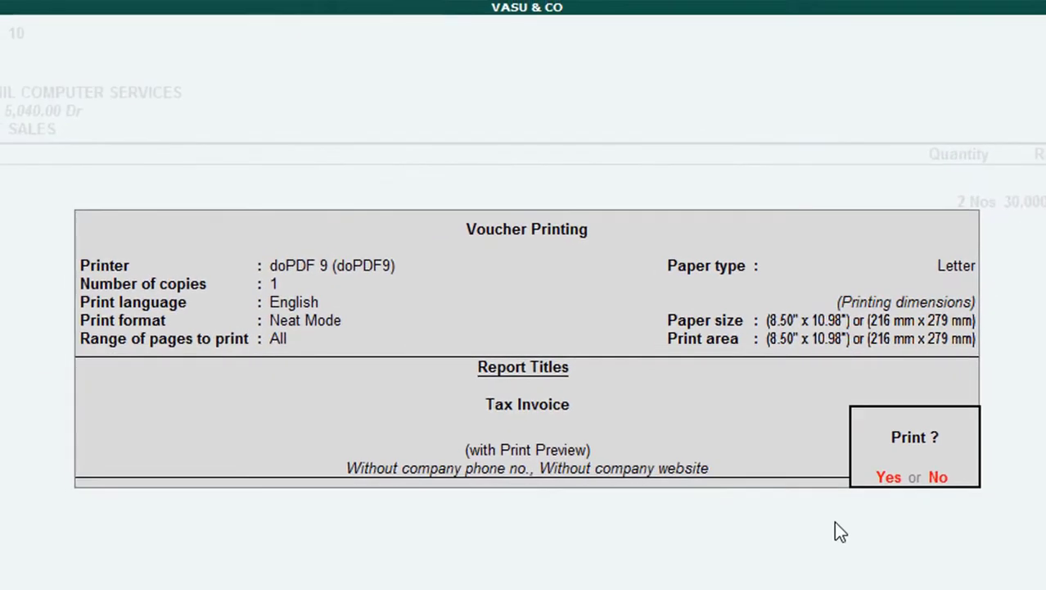
Step: Preview the tax invoice and check the HSN/SAC and GST rate columns and the tax analysis below the total
{"action": "left_click", "coordinate": [886, 479]}
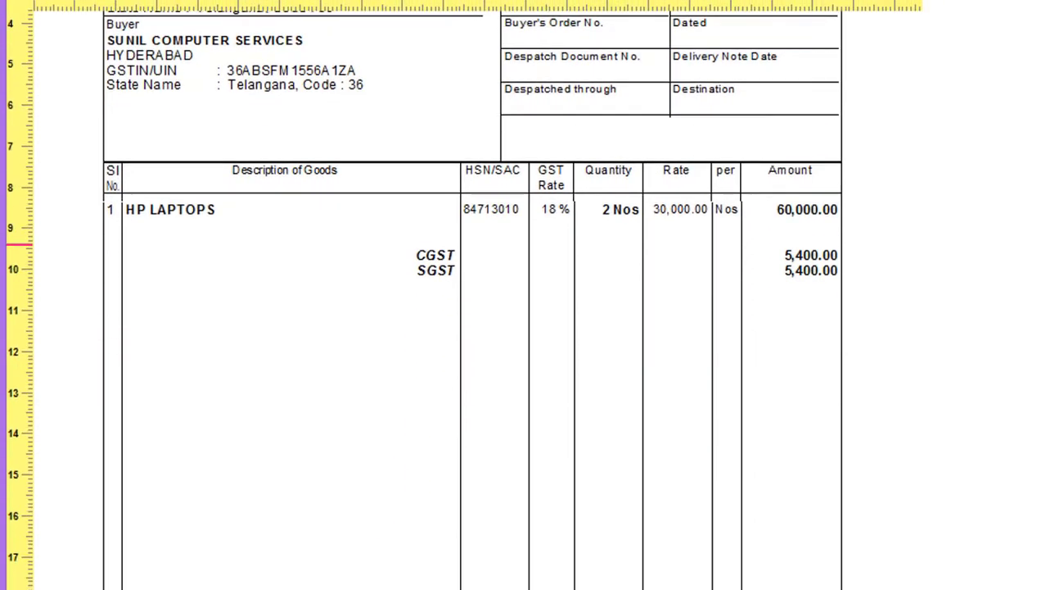
{"action": "scroll", "coordinate": [472, 244], "scroll_direction": "down", "scroll_amount": 5}
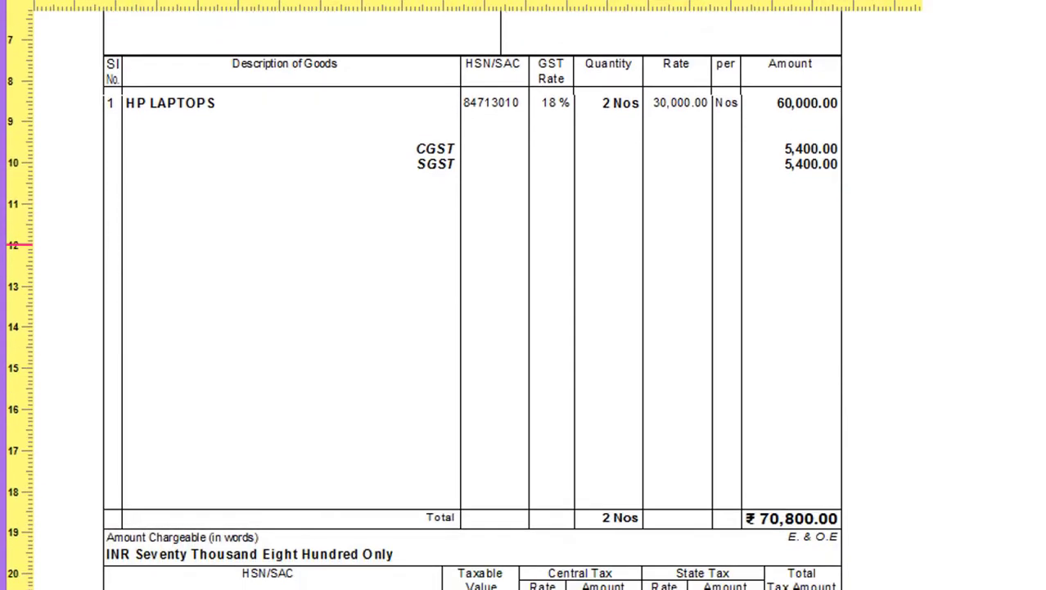